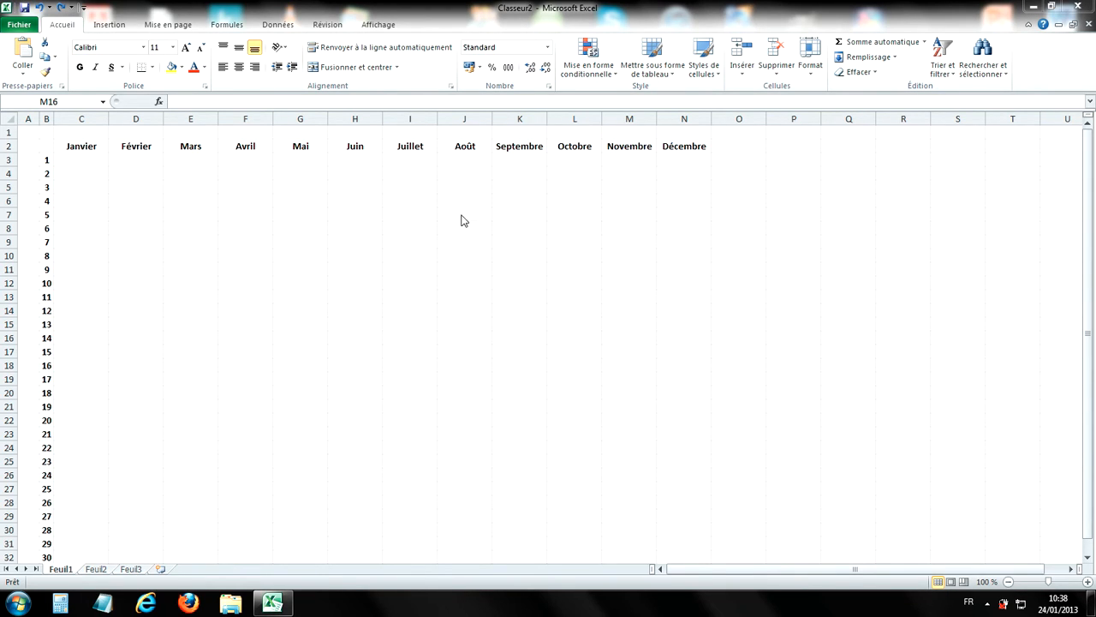
left_click_drag(467, 215, 640, 285)
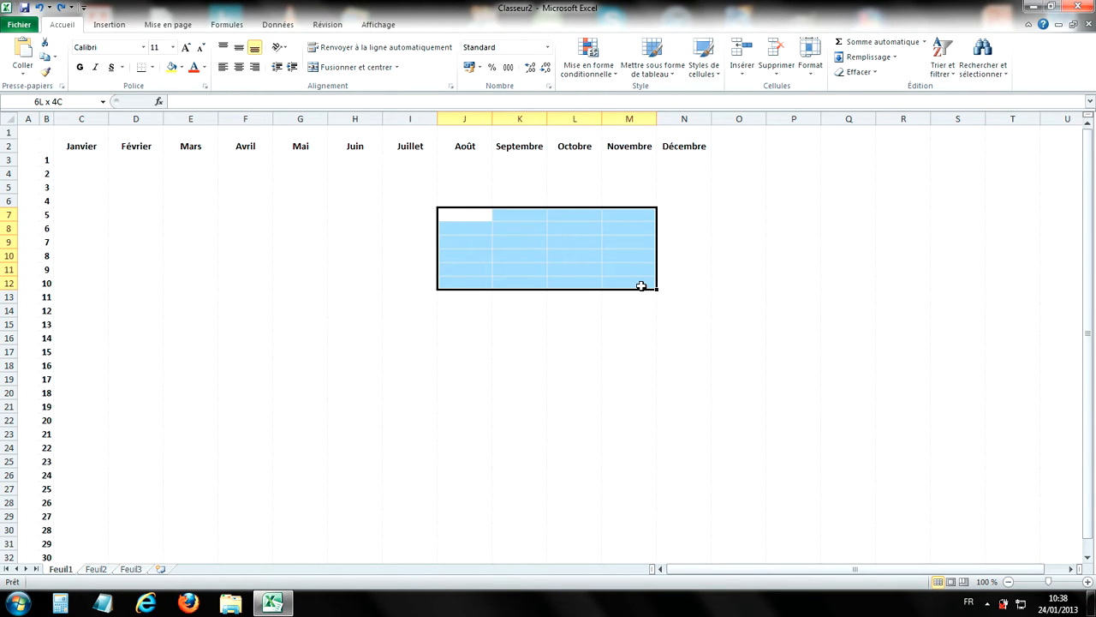
left_click_drag(205, 326, 316, 438)
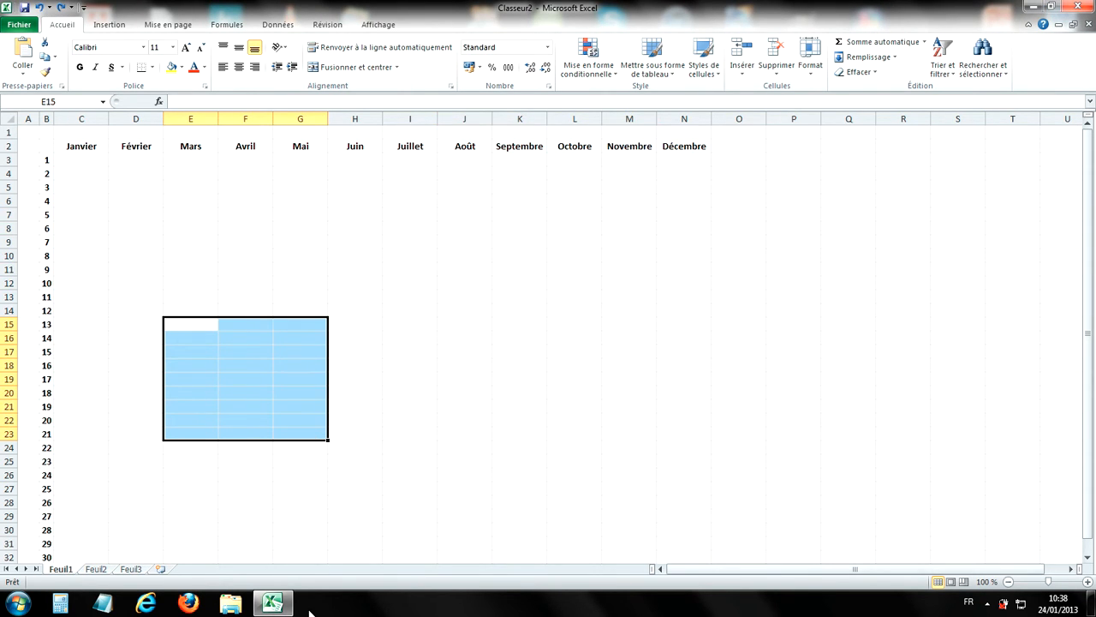
left_click(377, 381)
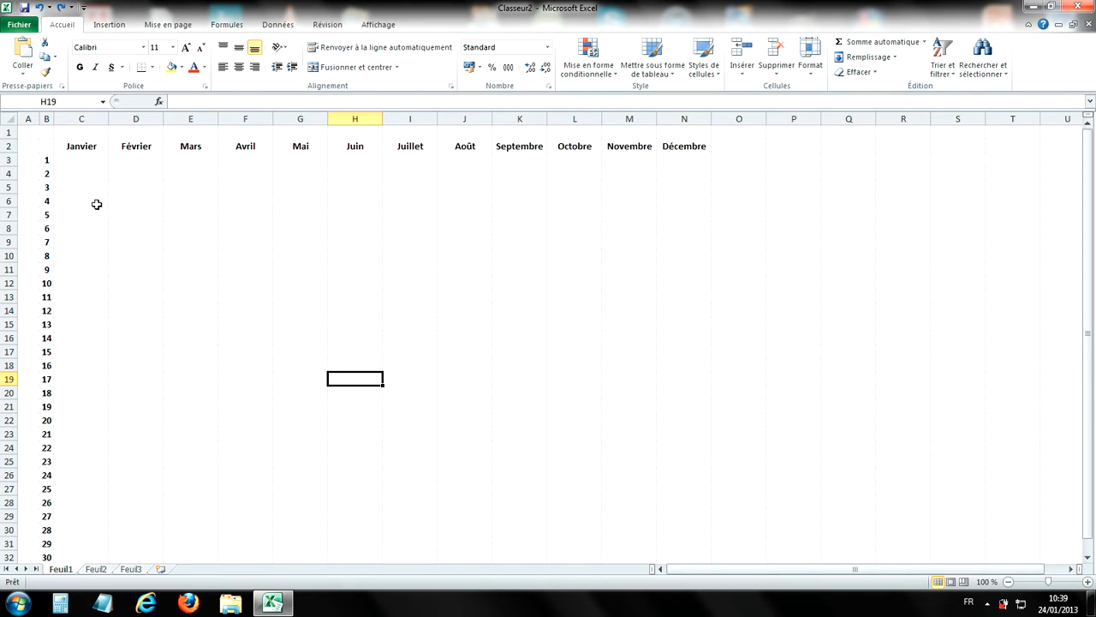
left_click_drag(44, 143, 501, 431)
left_click(156, 215)
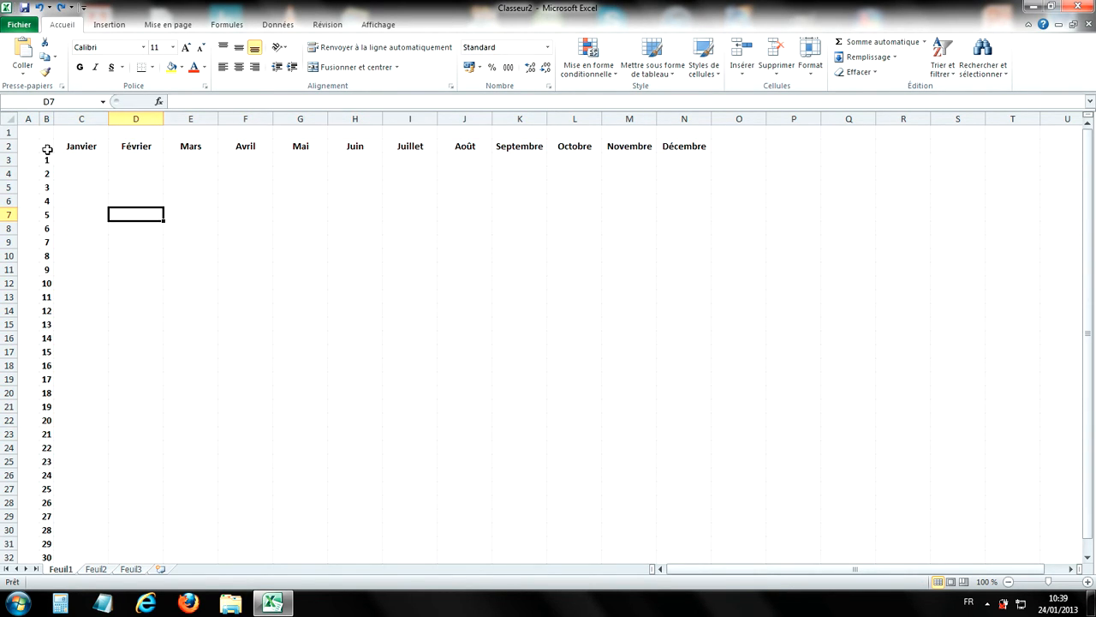
left_click_drag(47, 147, 153, 228)
left_click(105, 191)
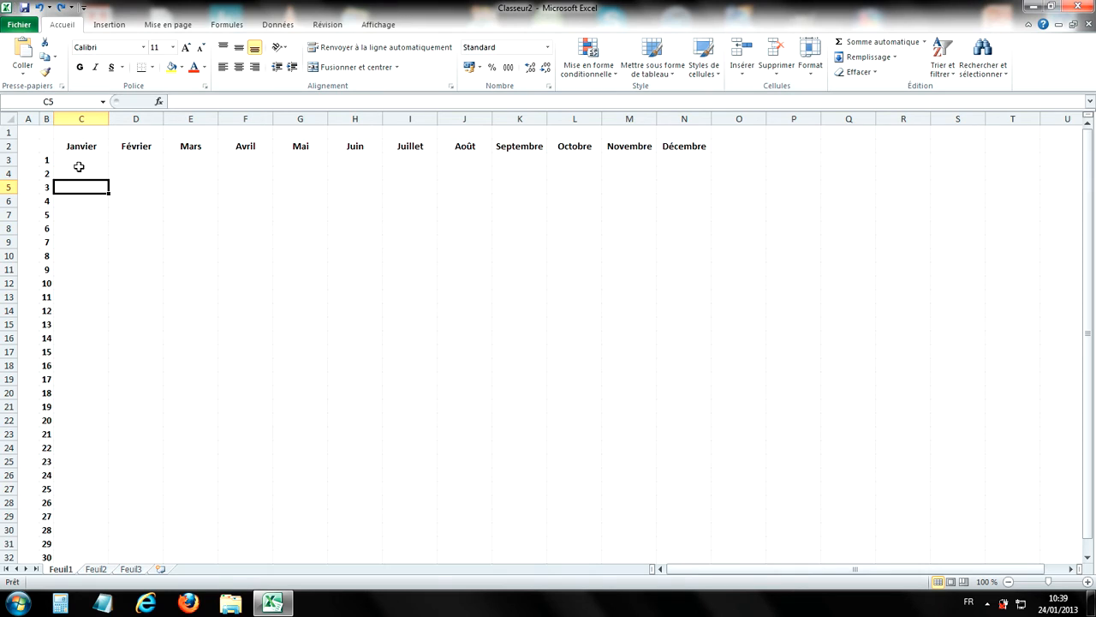
left_click(43, 146)
left_click(69, 160)
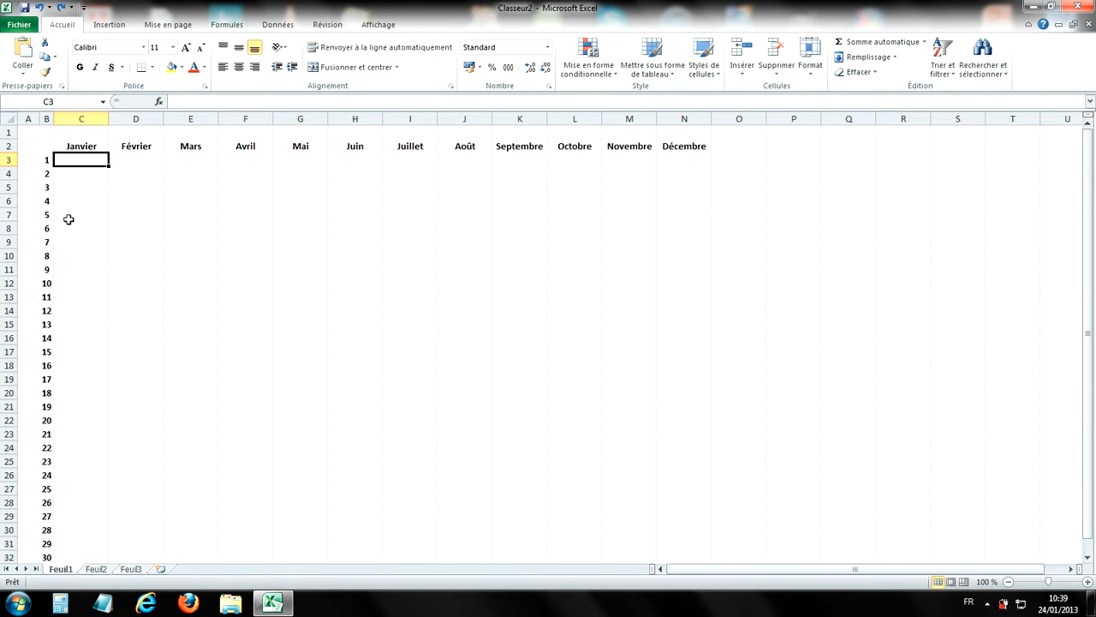
- Apply all borders to the month grid C2:N33, from the Janvier header to day 31 of Décembre
left_click(82, 148)
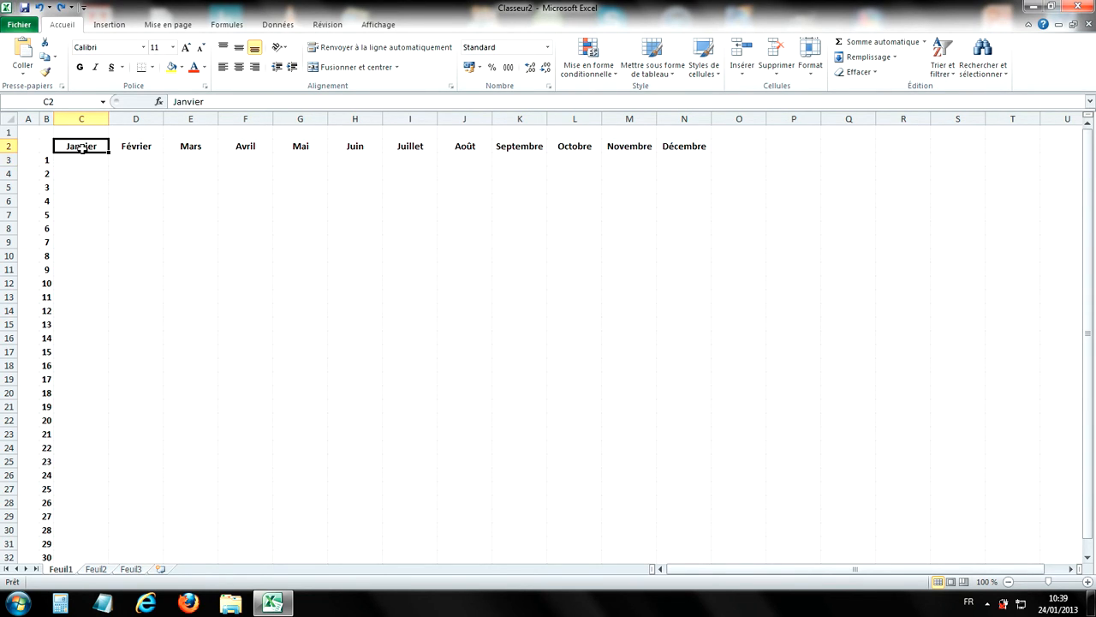
left_click_drag(81, 148, 677, 536)
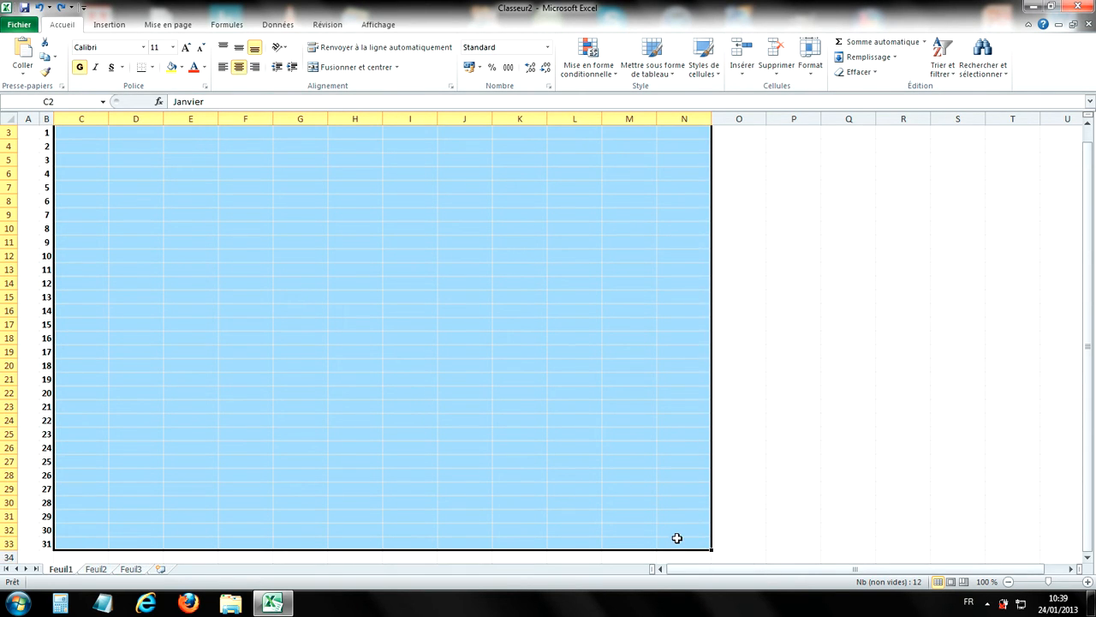
scroll(146, 318, "up", 1)
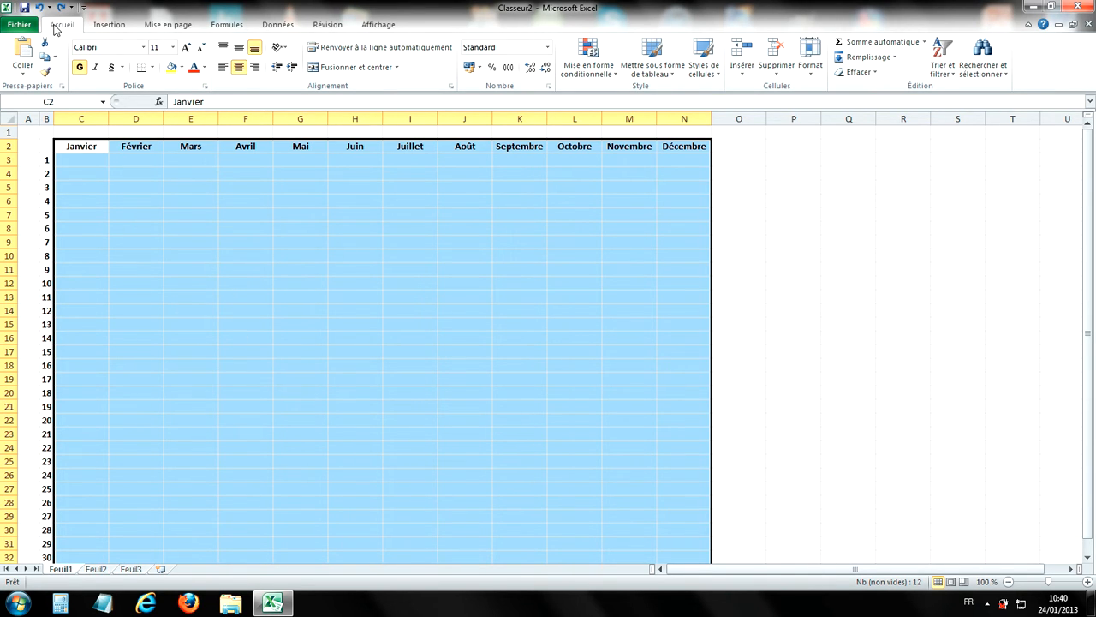
left_click(143, 72)
scroll(228, 293, "down", 4)
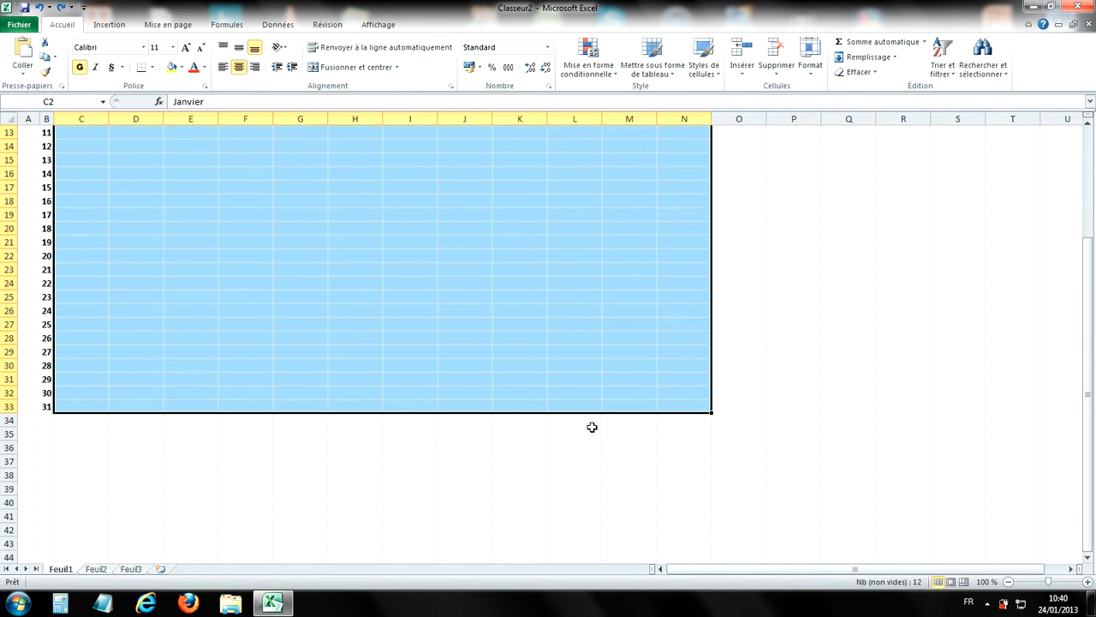
scroll(591, 426, "up", 4)
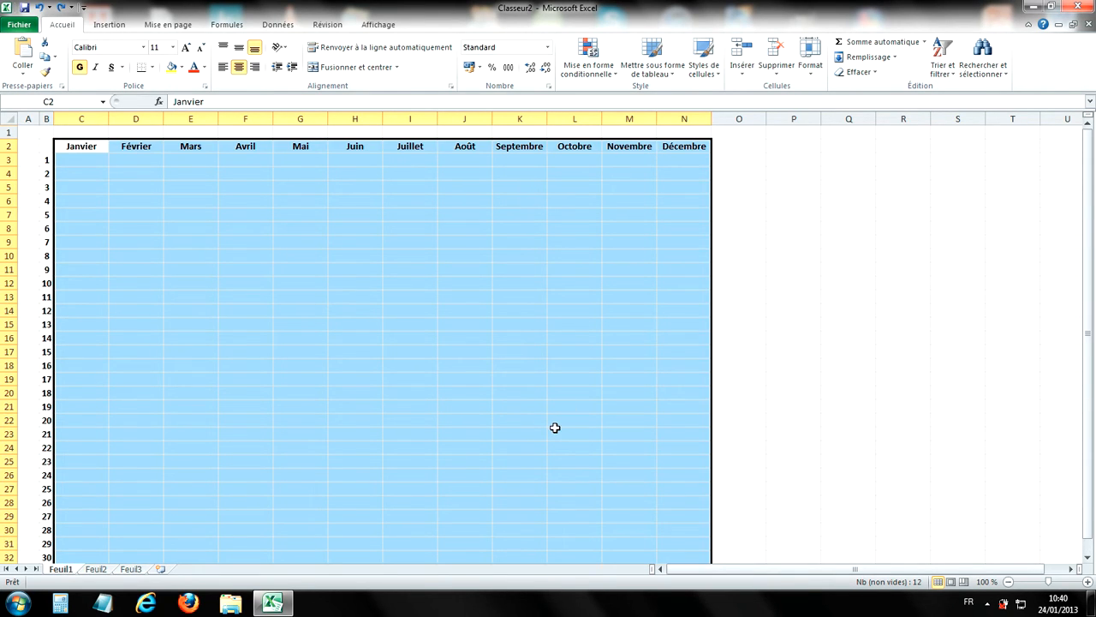
left_click(153, 69)
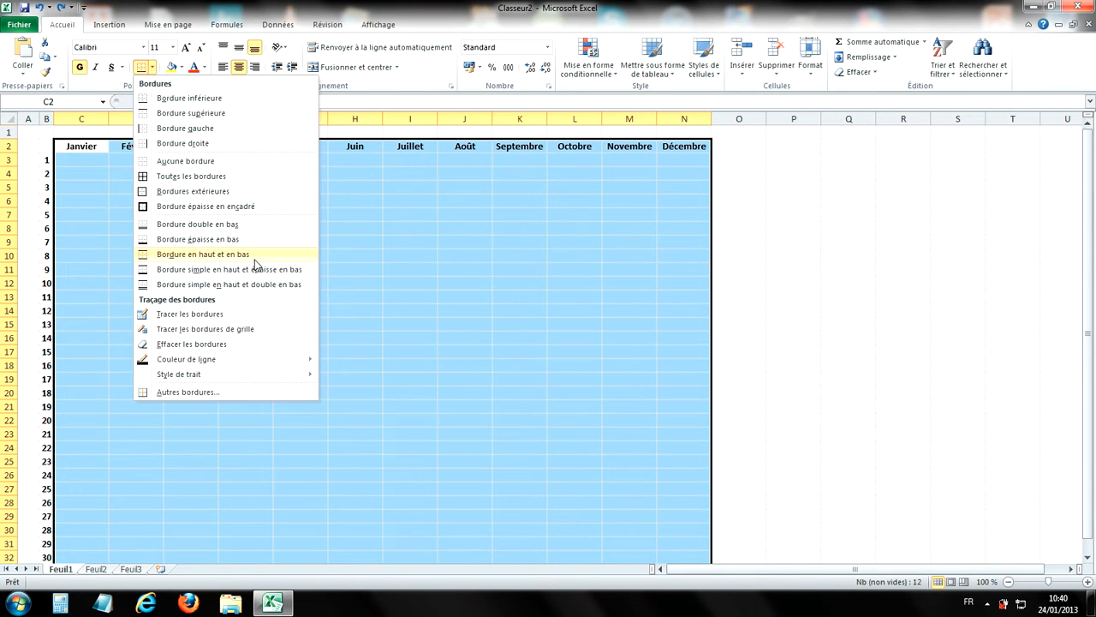
left_click(162, 177)
left_click(747, 215)
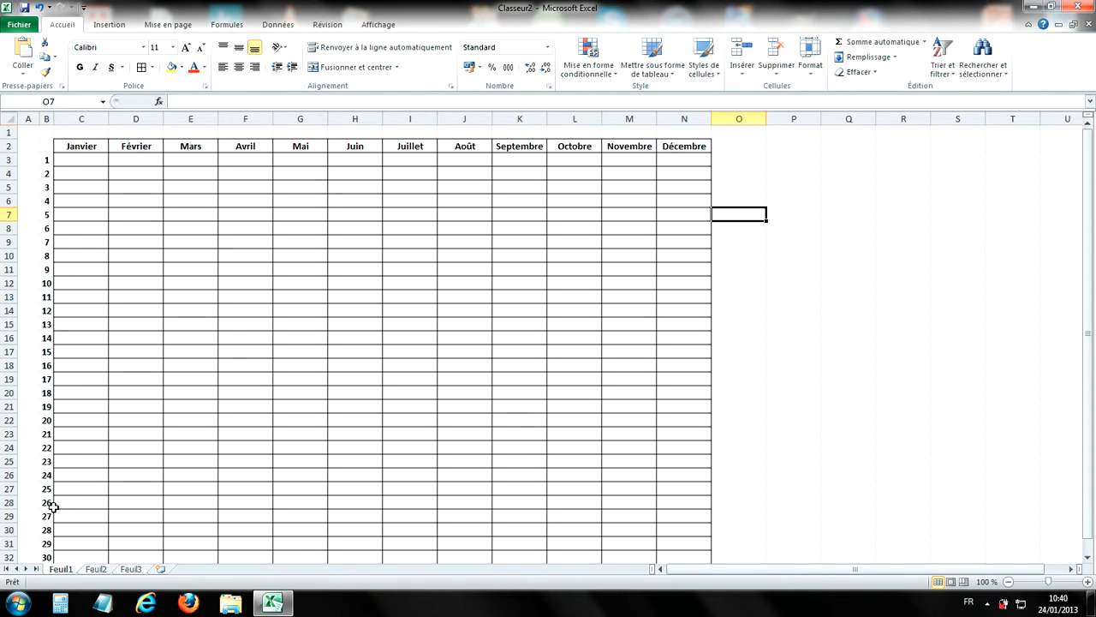
- Apply all borders to the day numbers in B3:B33
left_click_drag(47, 160, 61, 537)
scroll(186, 364, "up", 1)
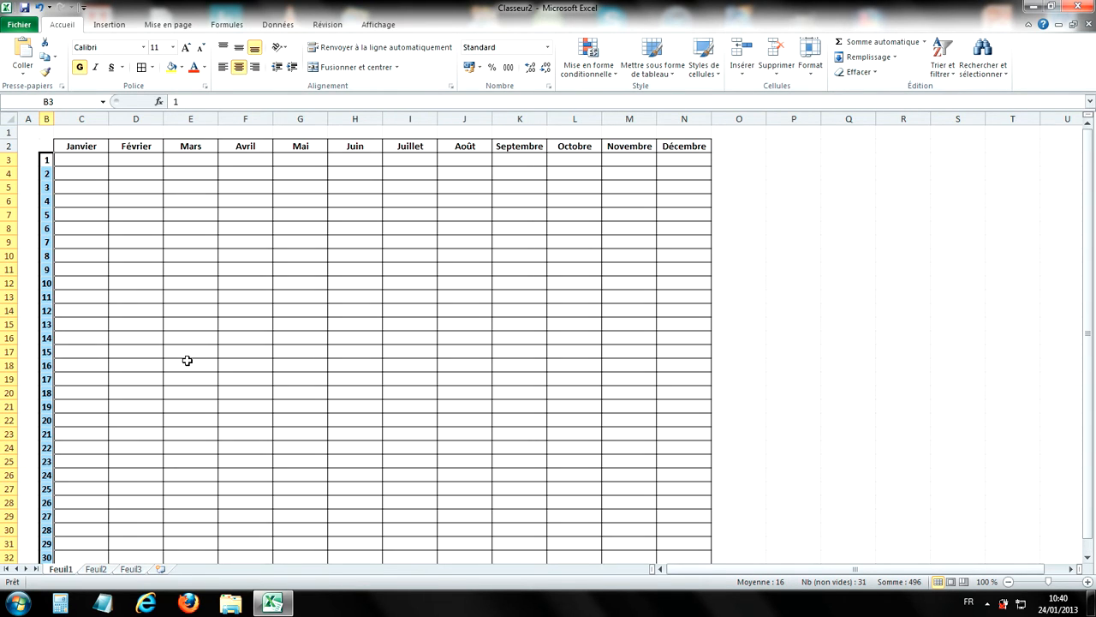
left_click(142, 70)
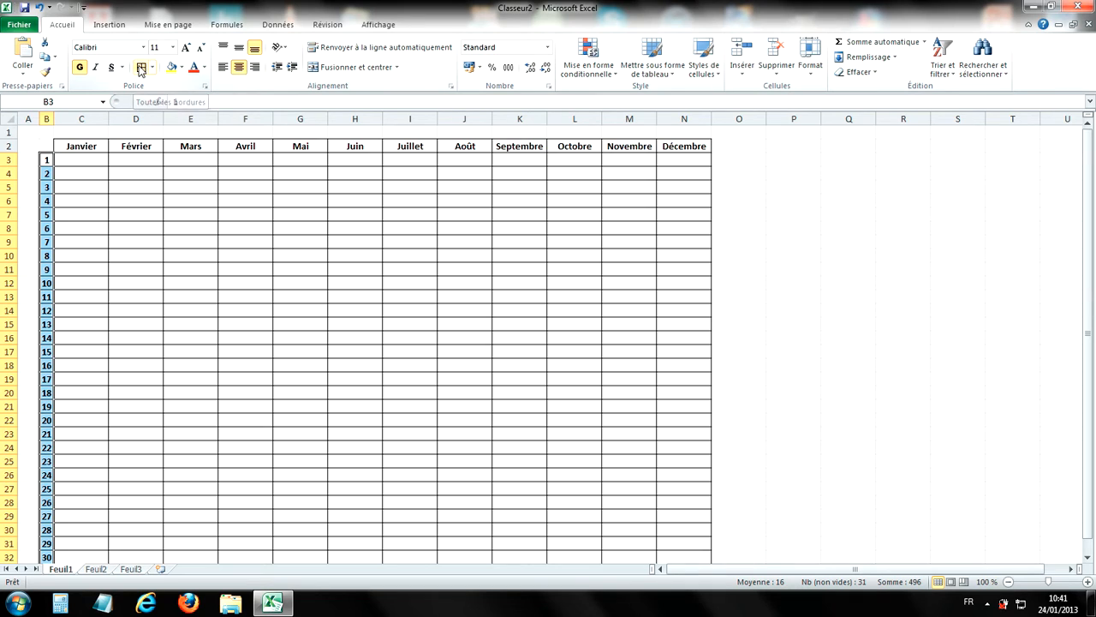
left_click(85, 190)
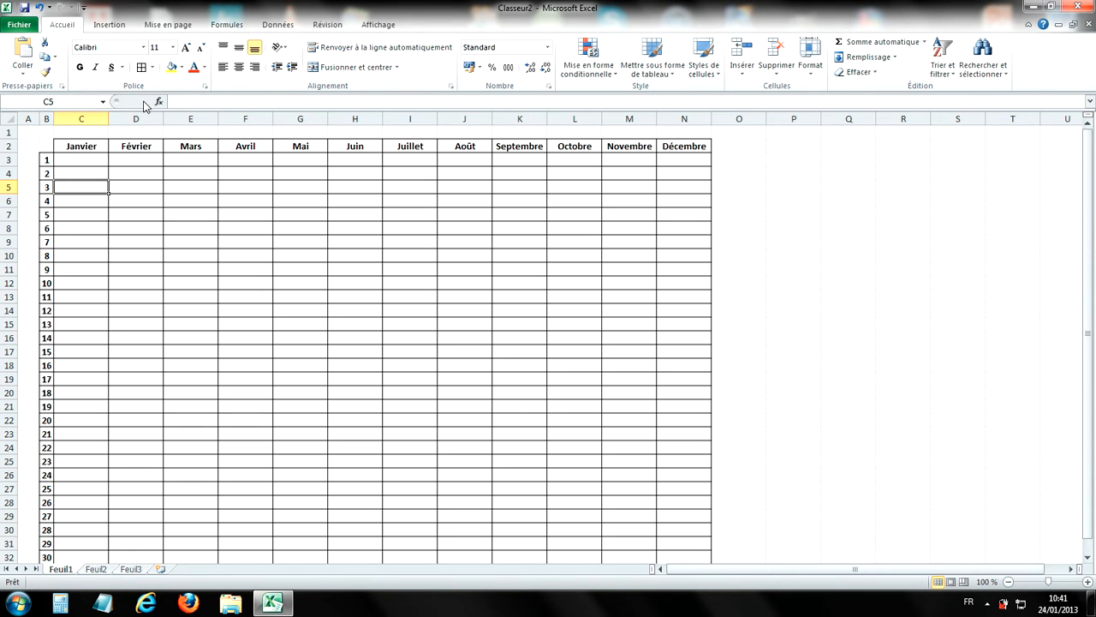
left_click(156, 72)
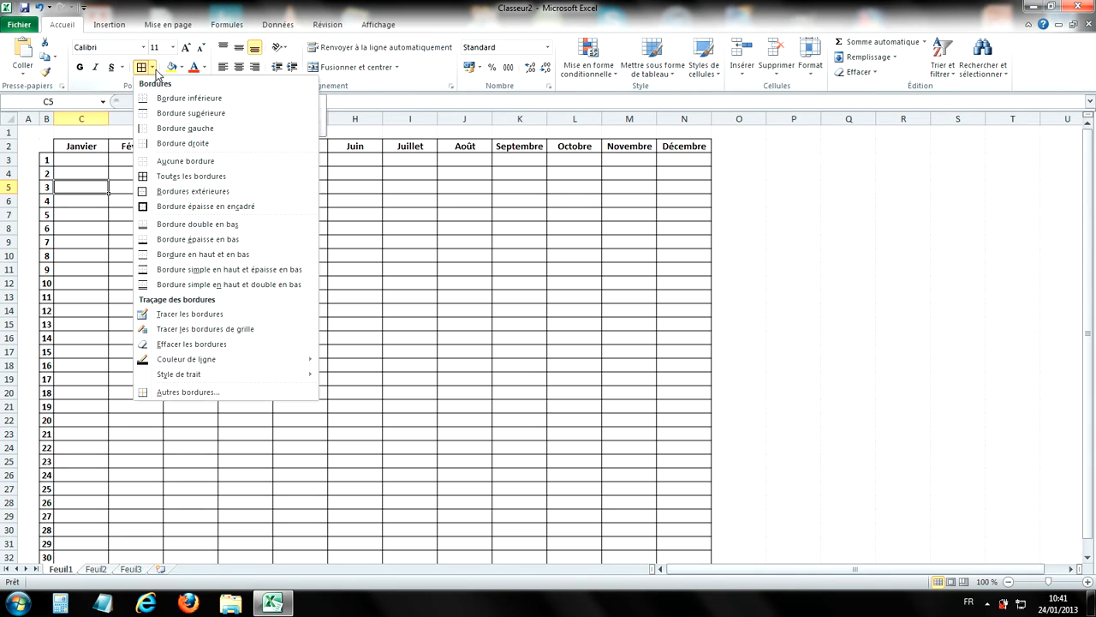
left_click(716, 306)
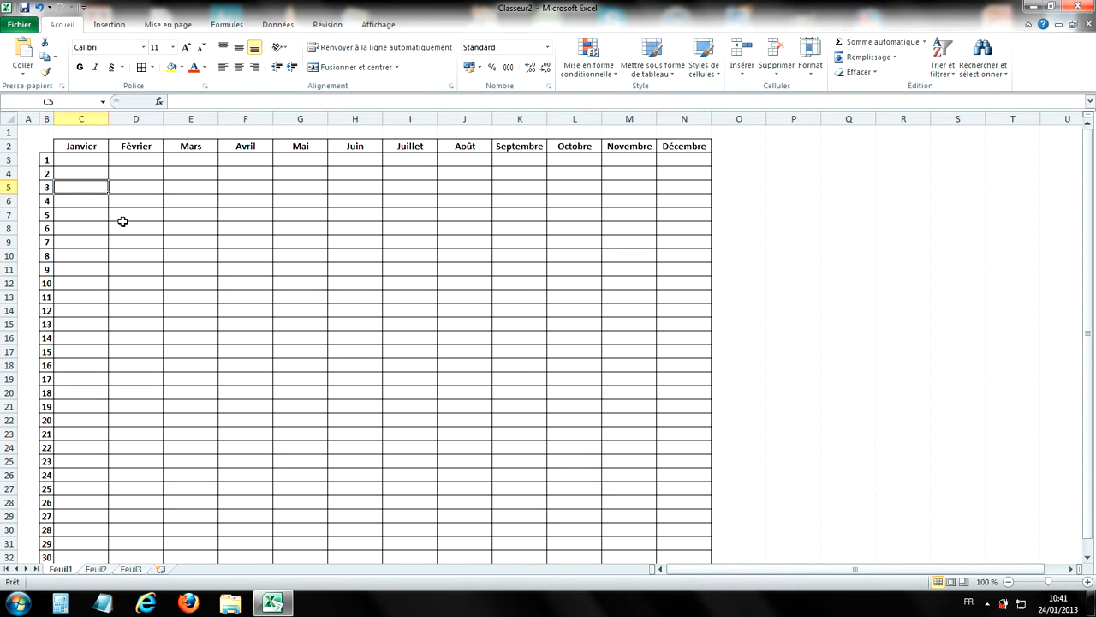
- Undo the borders on both the day numbers and the month grid
key("ctrl+z")
key("ctrl+z")
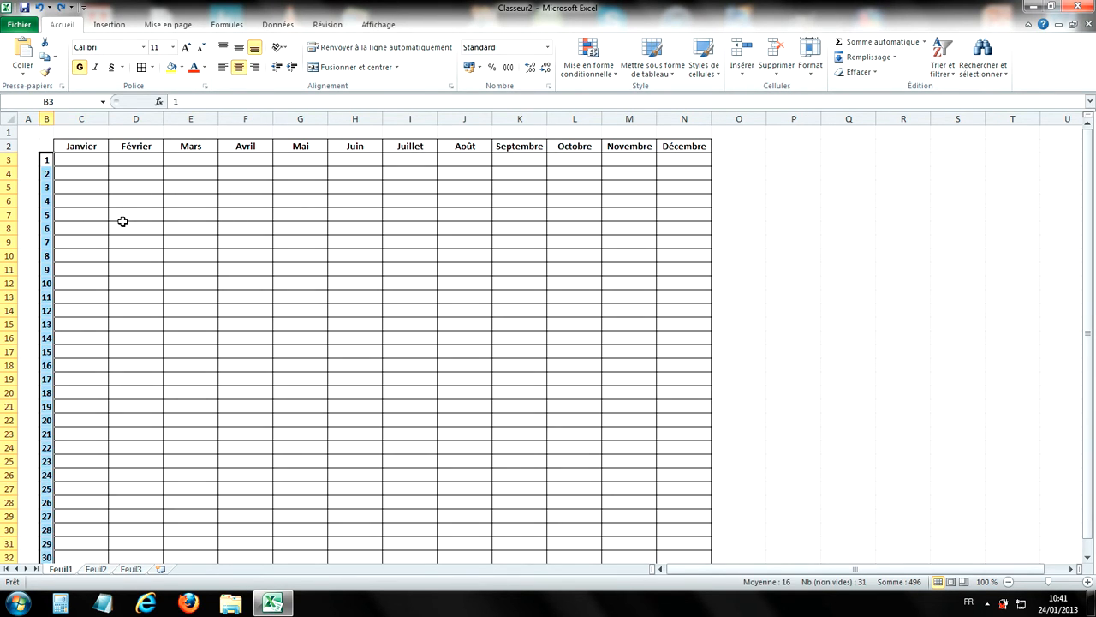
left_click(165, 227)
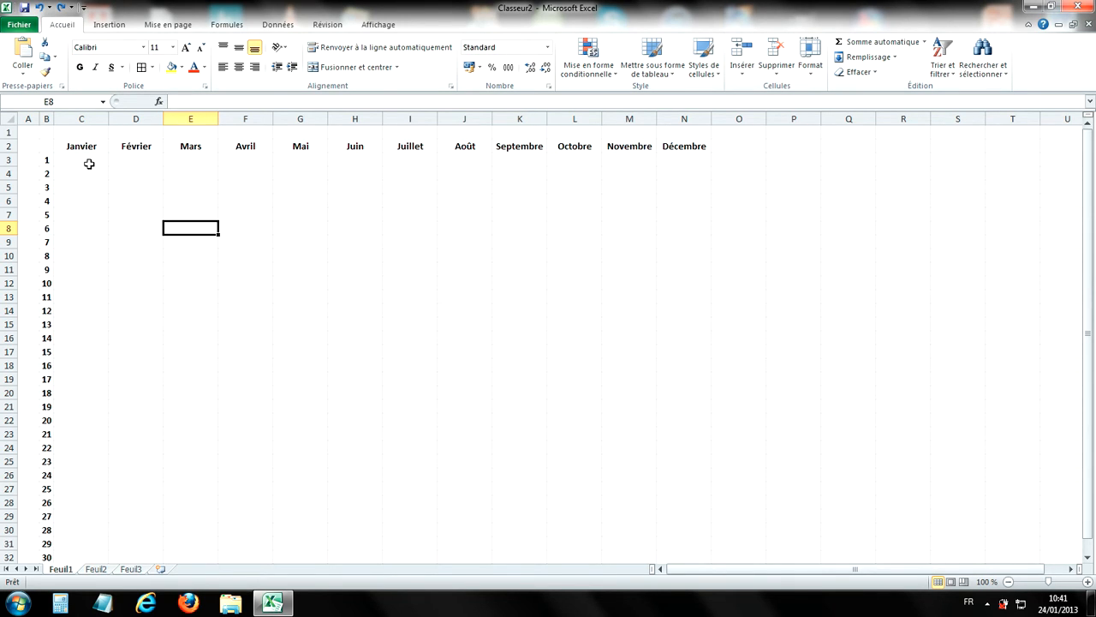
- Select the month grid C2:N33 together with the day numbers B3:B33 and apply all borders to both ranges at once
left_click_drag(75, 143, 677, 545)
scroll(542, 363, "up", 1)
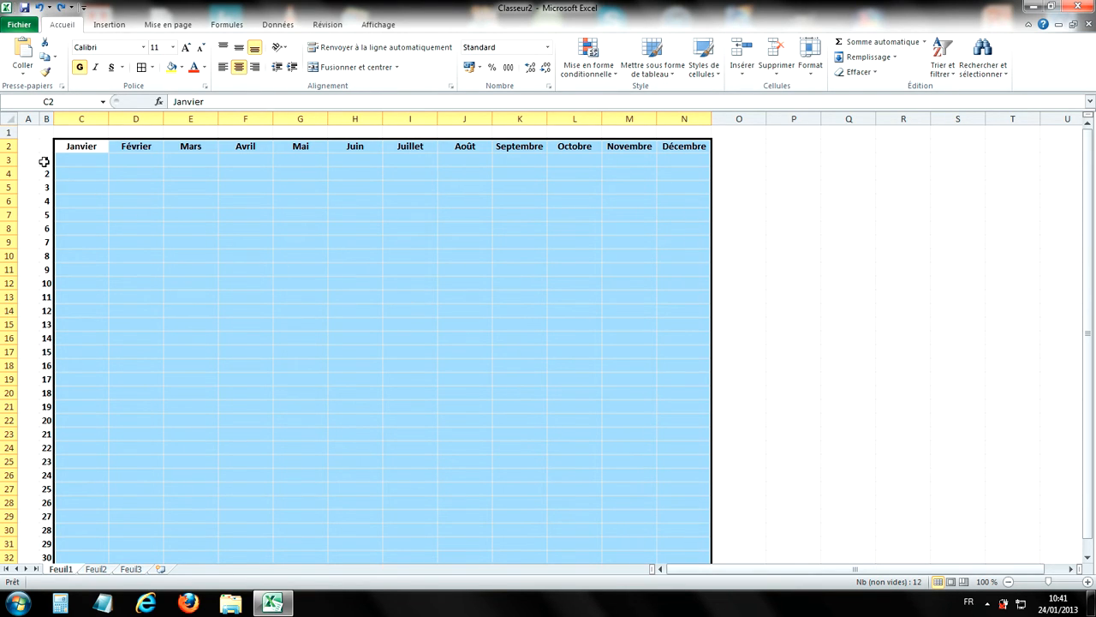
left_click_drag(46, 162, 50, 534)
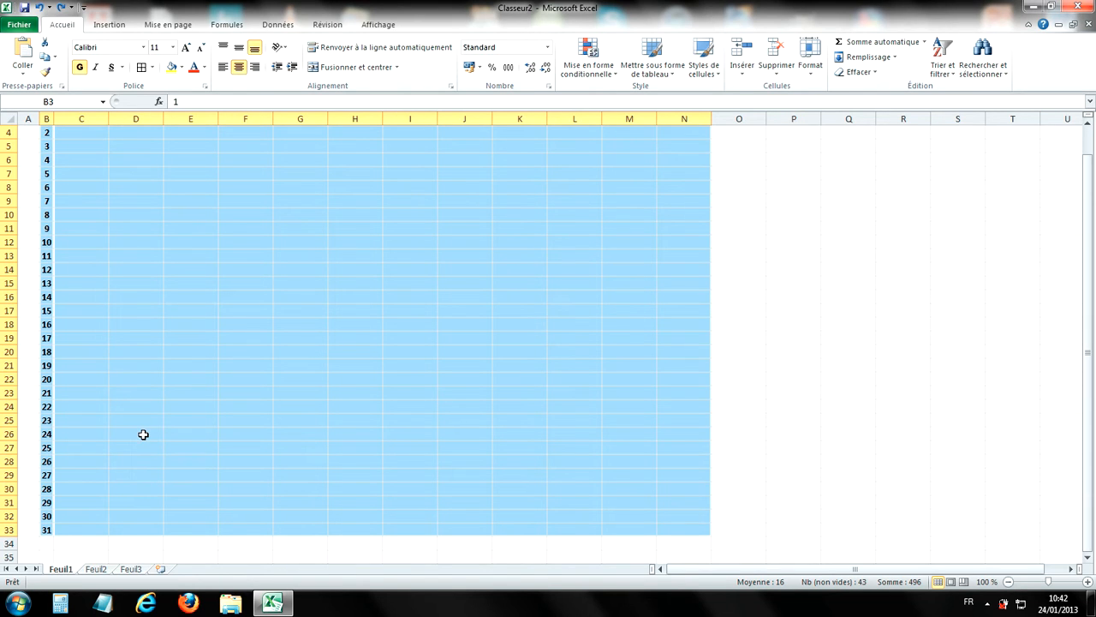
scroll(142, 433, "down", 1)
scroll(142, 434, "up", 1)
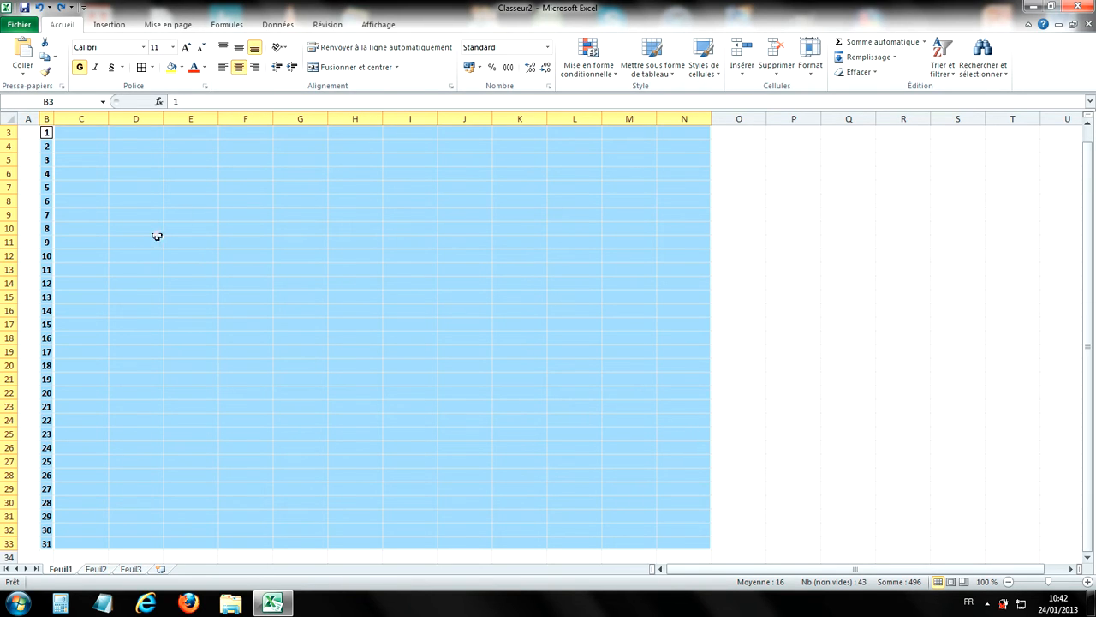
scroll(154, 235, "up", 1)
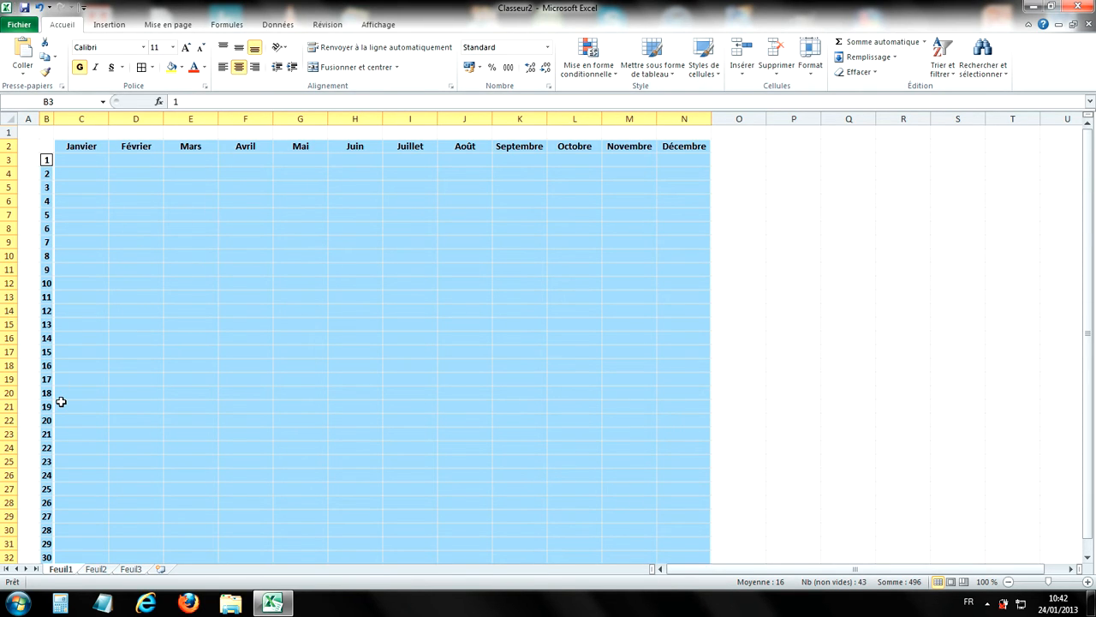
left_click(141, 68)
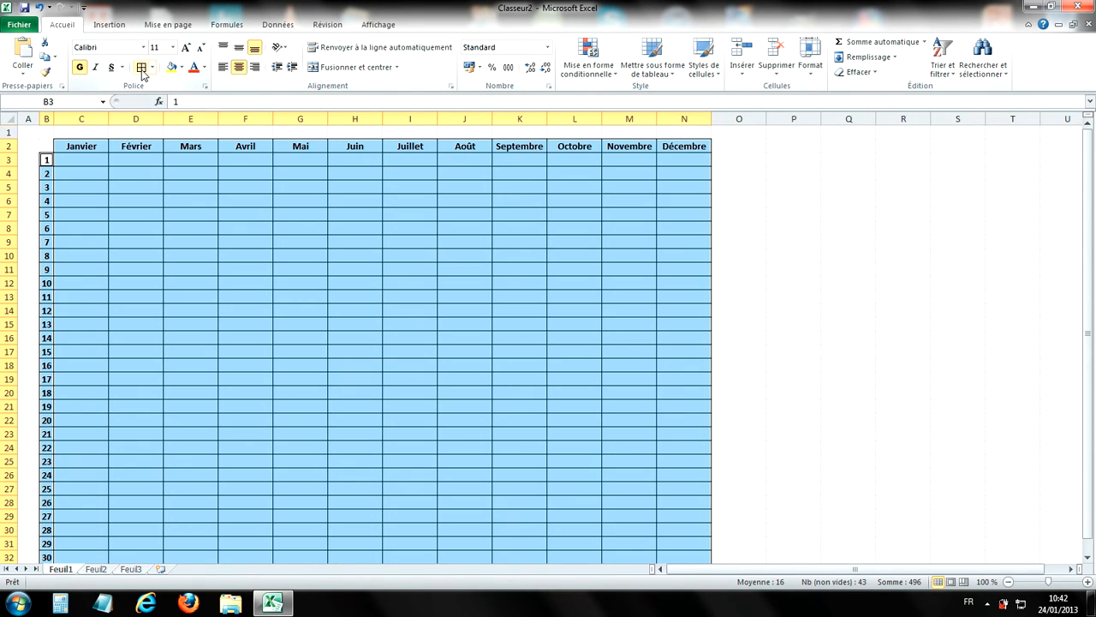
left_click(756, 352)
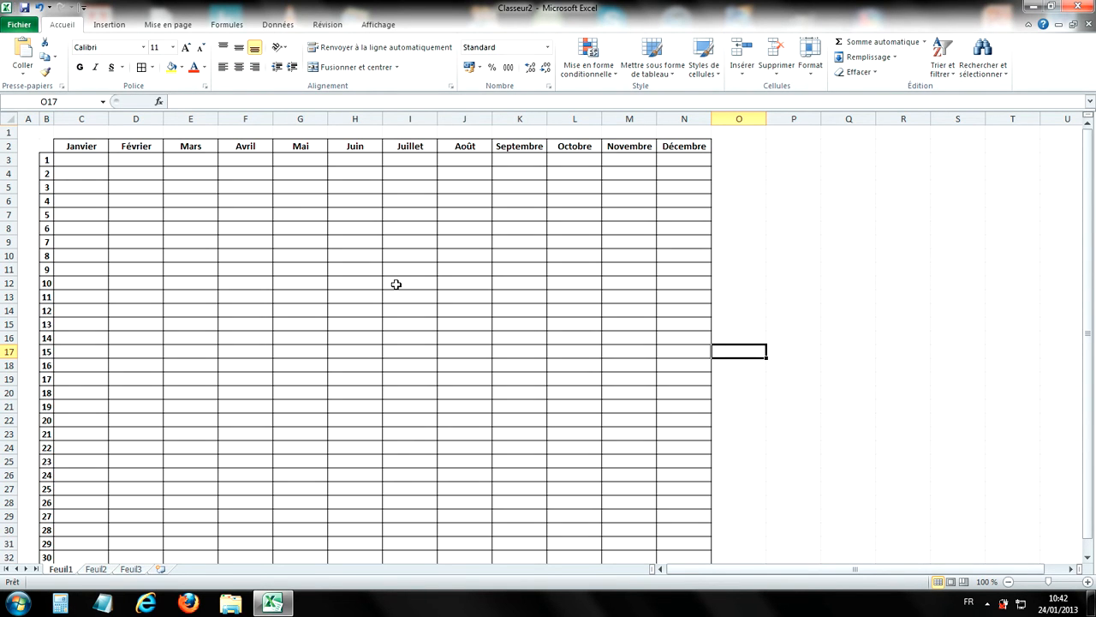
- Undo the borders applied to the combined selection of month grid and day numbers
key("ctrl+z")
scroll(400, 274, "up", 1)
left_click(328, 300)
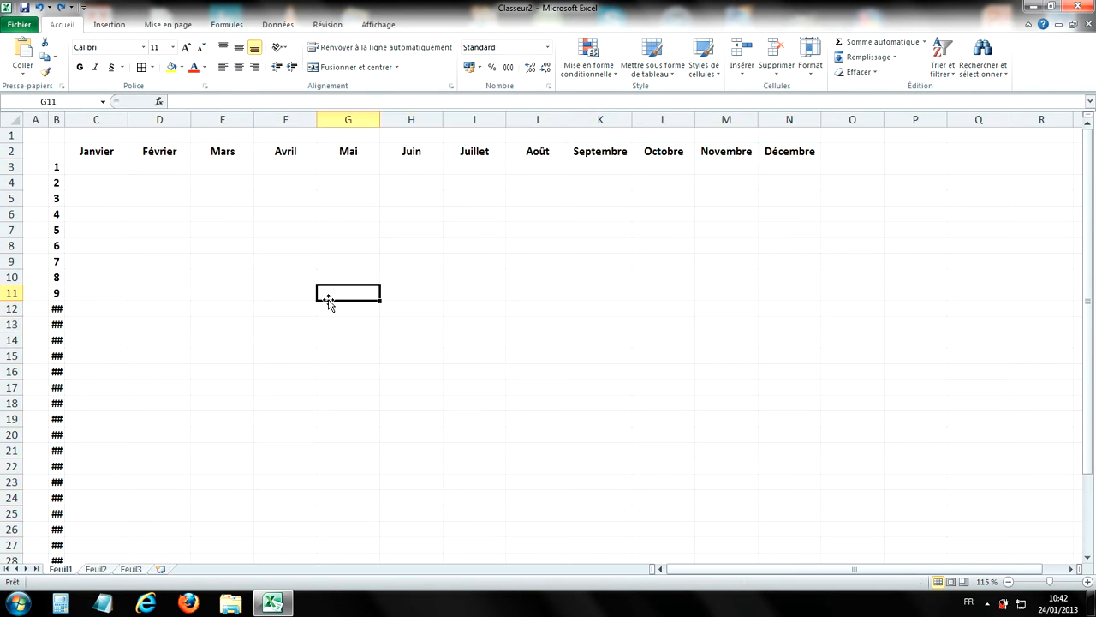
key("ctrl+z")
left_click(315, 247)
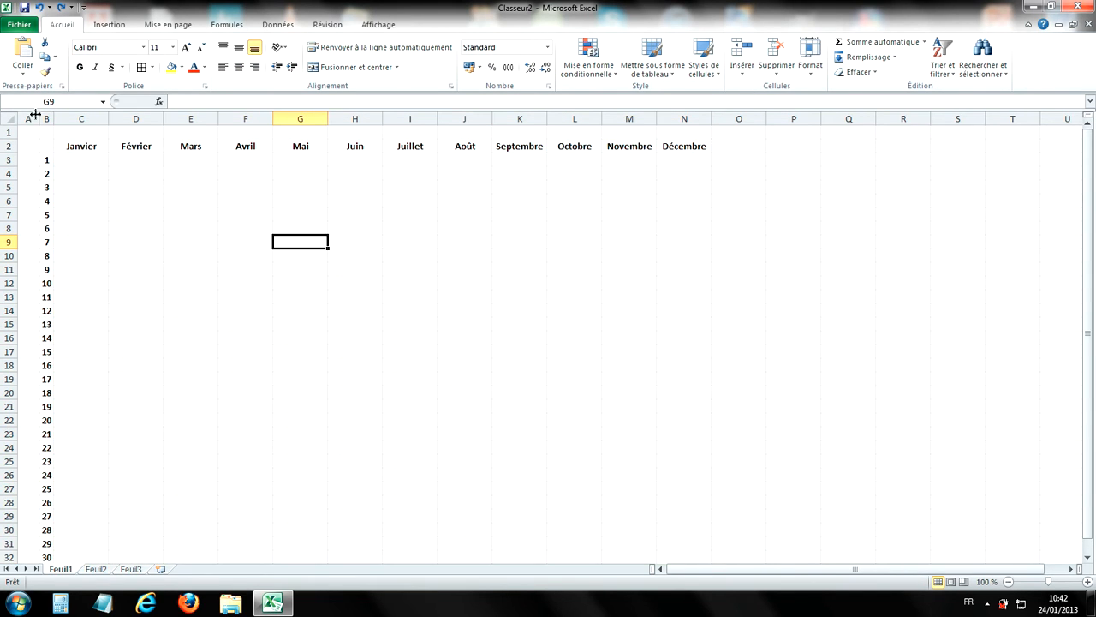
- Apply all borders to the non-adjacent ranges C2:N33 and B3:B33 in one operation, leaving cell B2 out
left_click_drag(96, 146, 677, 552)
scroll(330, 317, "up", 1)
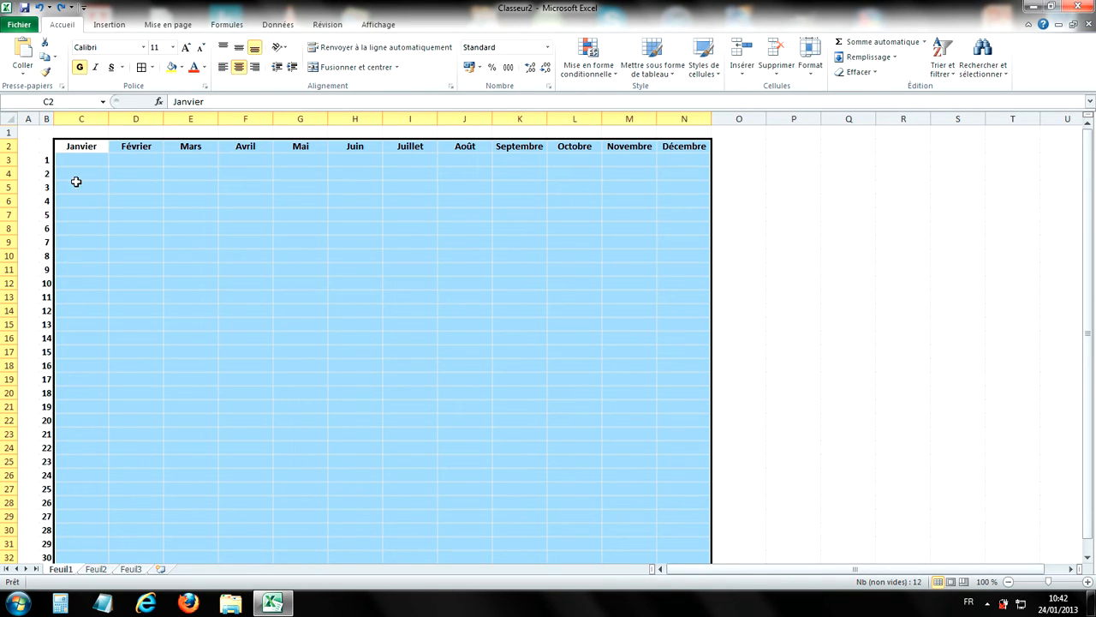
left_click_drag(43, 158, 46, 527)
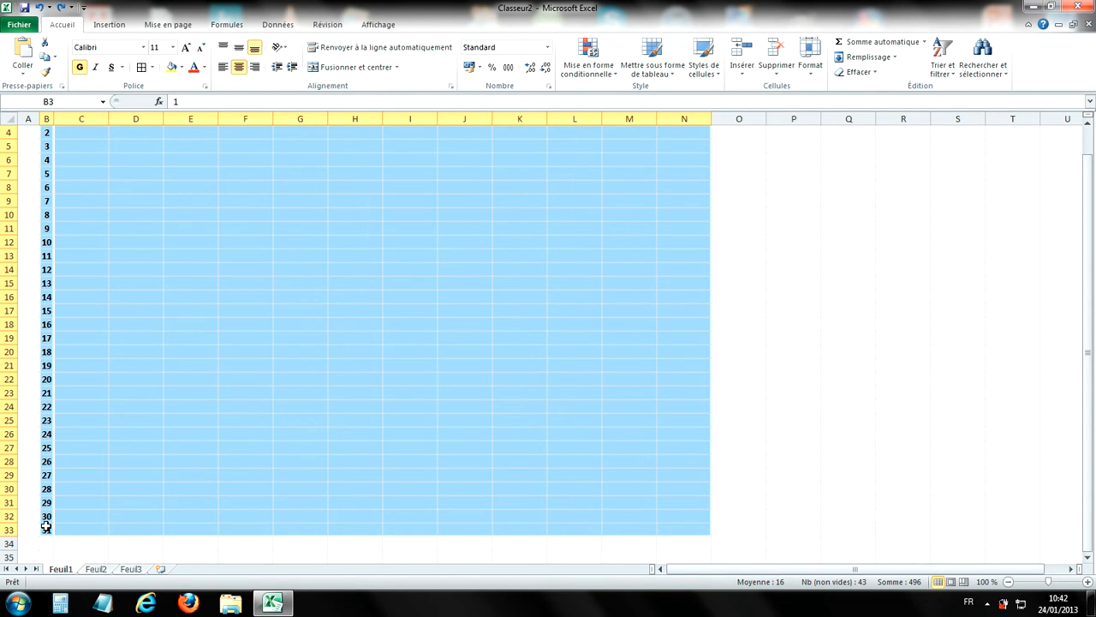
left_click(142, 67)
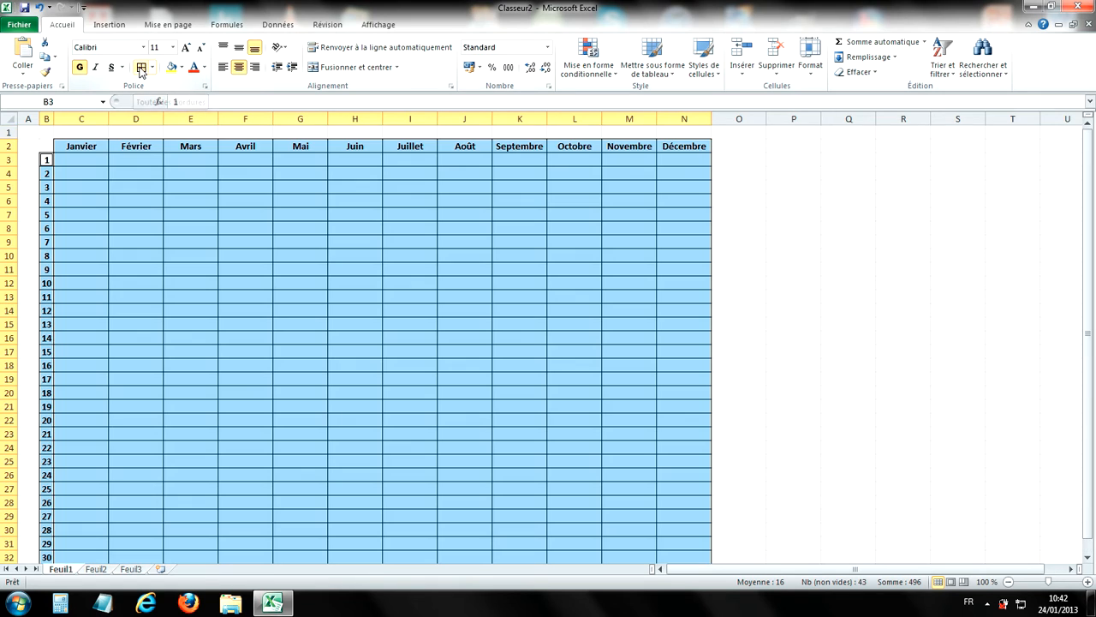
left_click(714, 214)
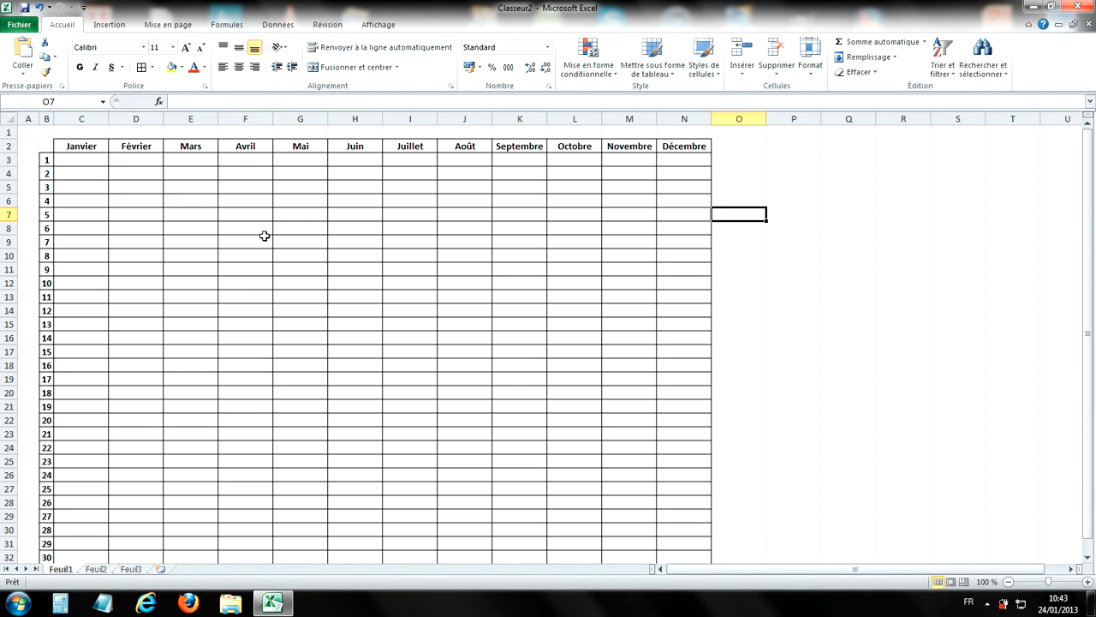
- Put a thick box border around the month headers in C2:N2, from Janvier to Décembre
left_click_drag(82, 144, 666, 147)
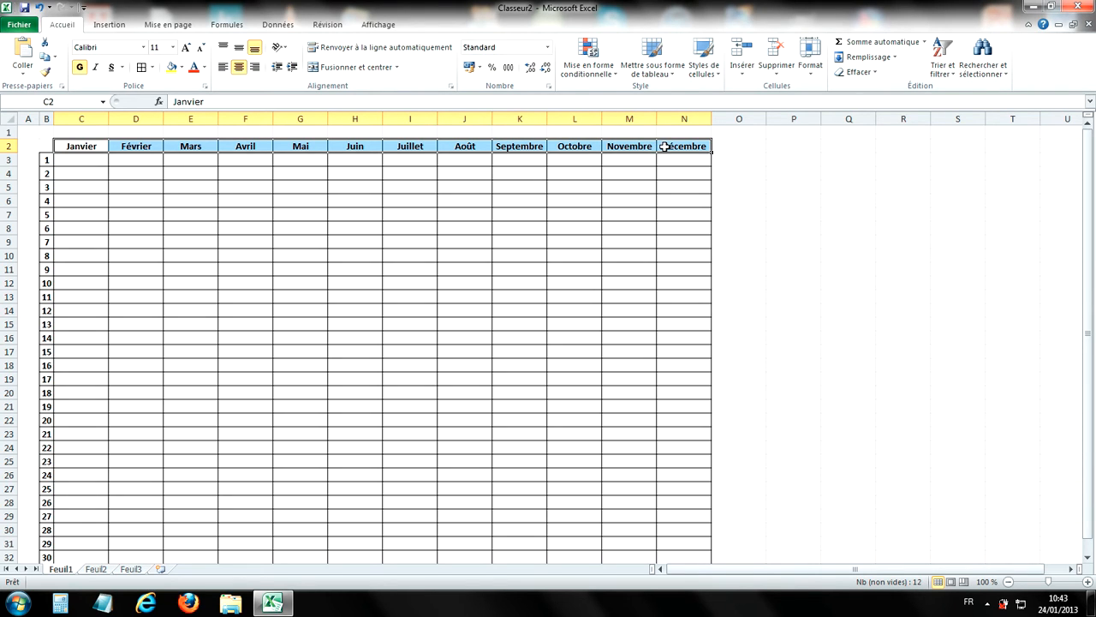
left_click(152, 69)
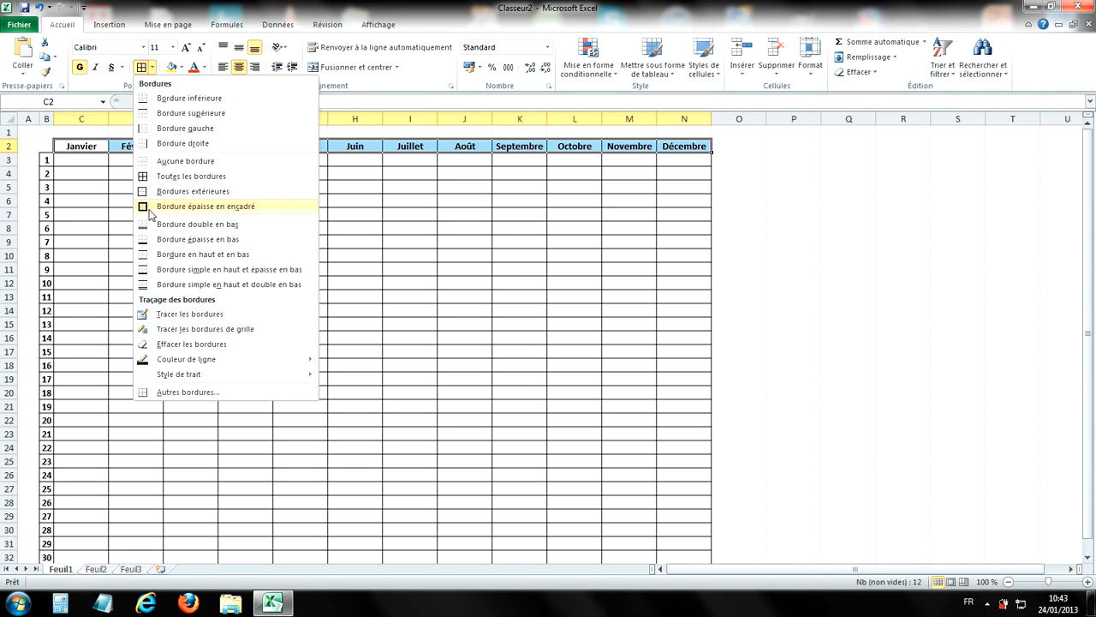
left_click(187, 208)
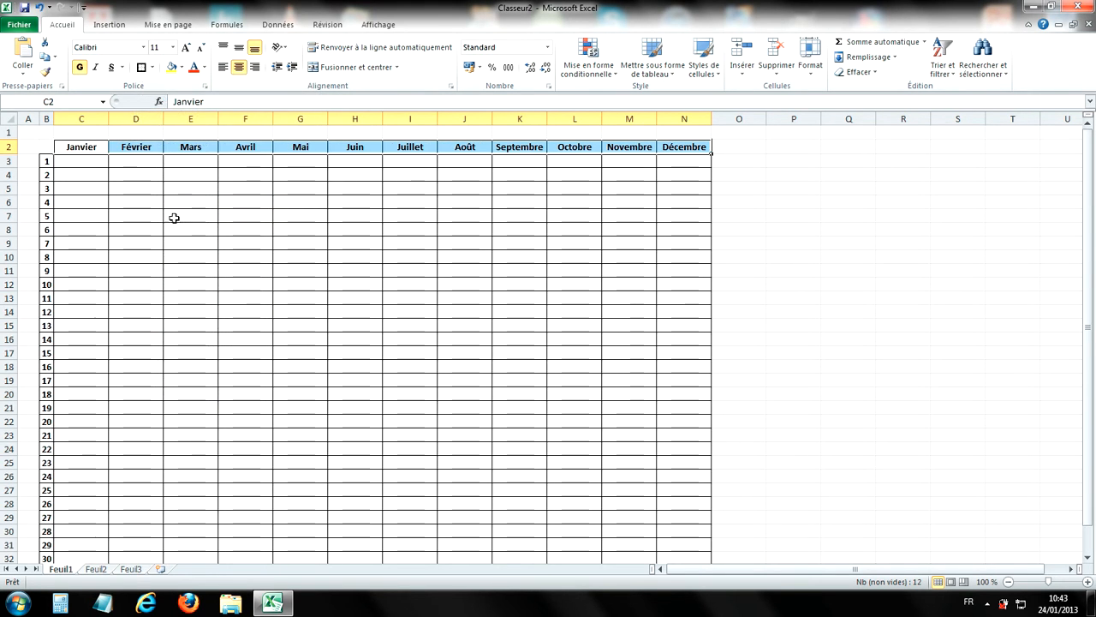
- Undo the thick box border around the month headers
left_click(221, 272)
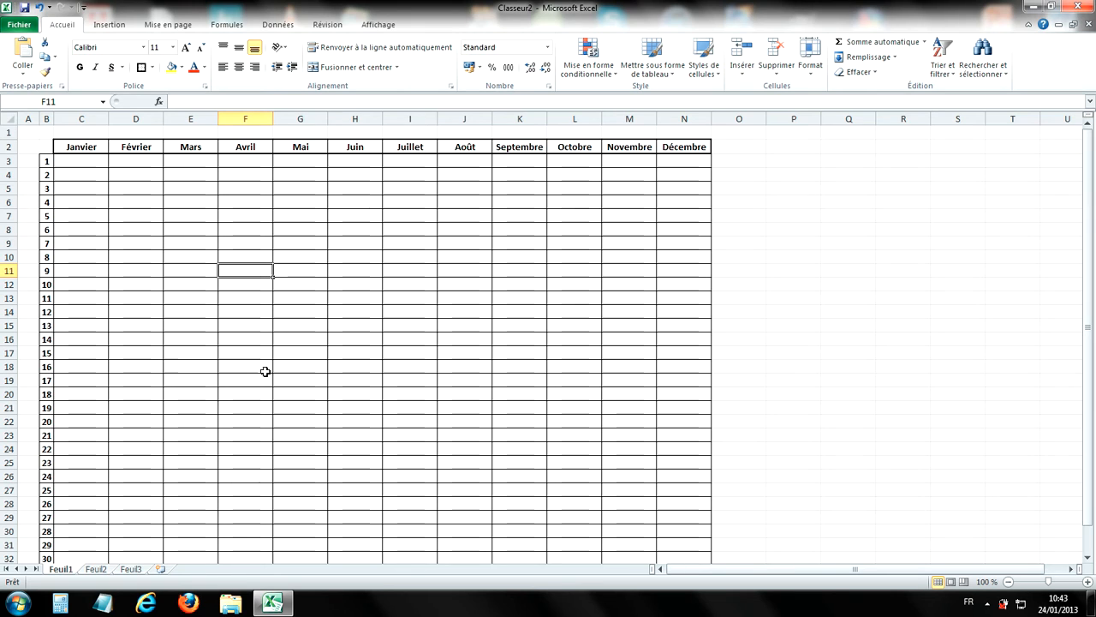
key("ctrl+z")
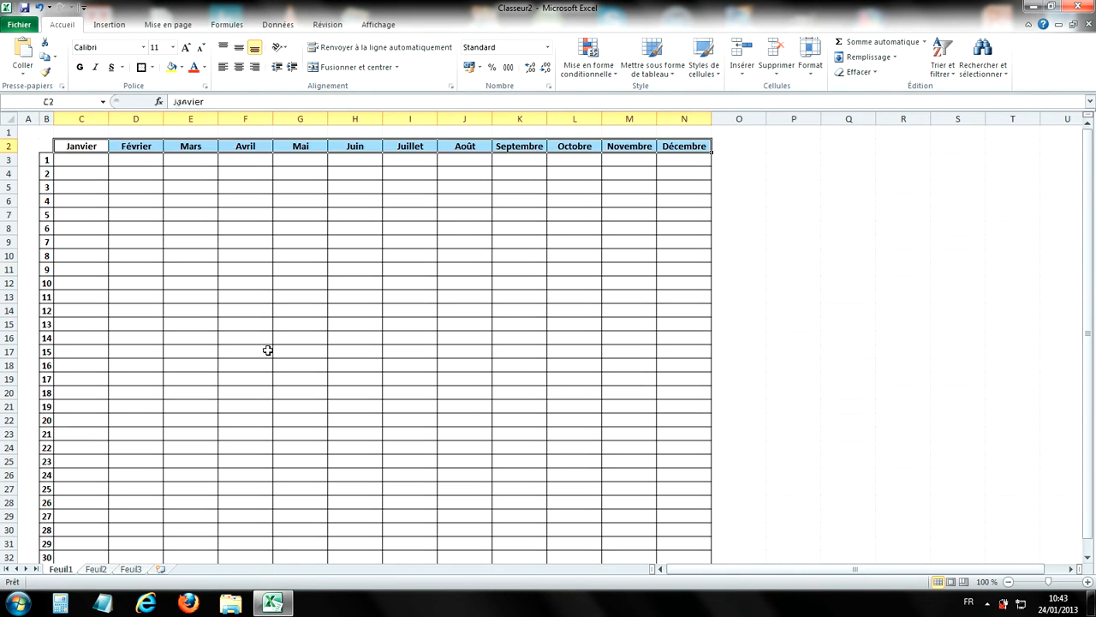
- Open the detailed border settings for the month headers C2:N2 and choose a thick solid line in red
left_click(225, 270)
left_click(84, 146)
left_click_drag(93, 146, 686, 147)
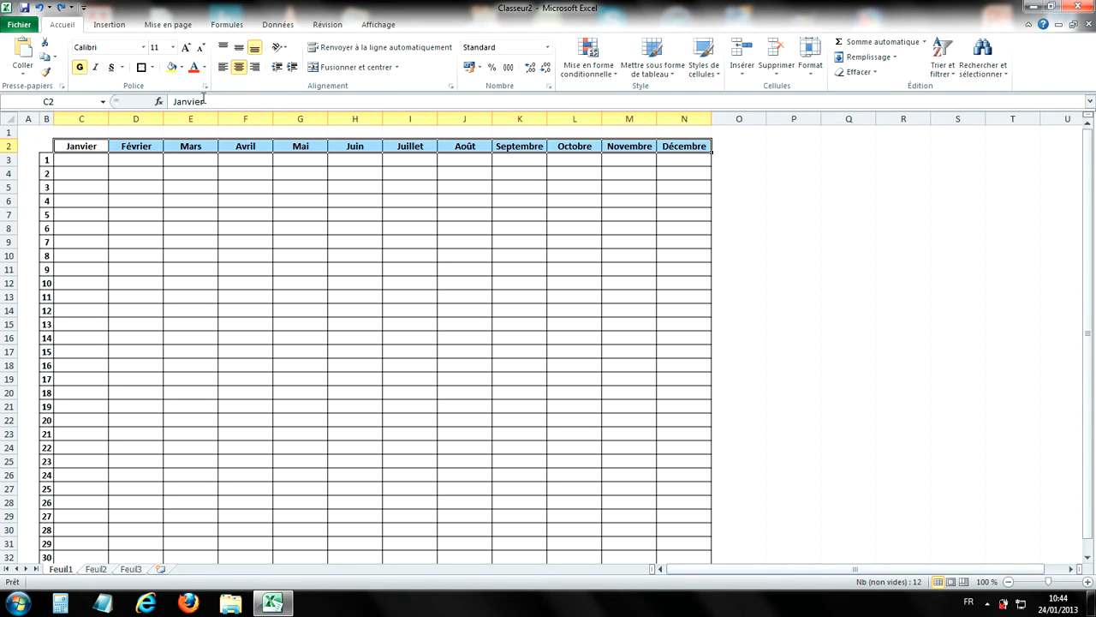
left_click(151, 67)
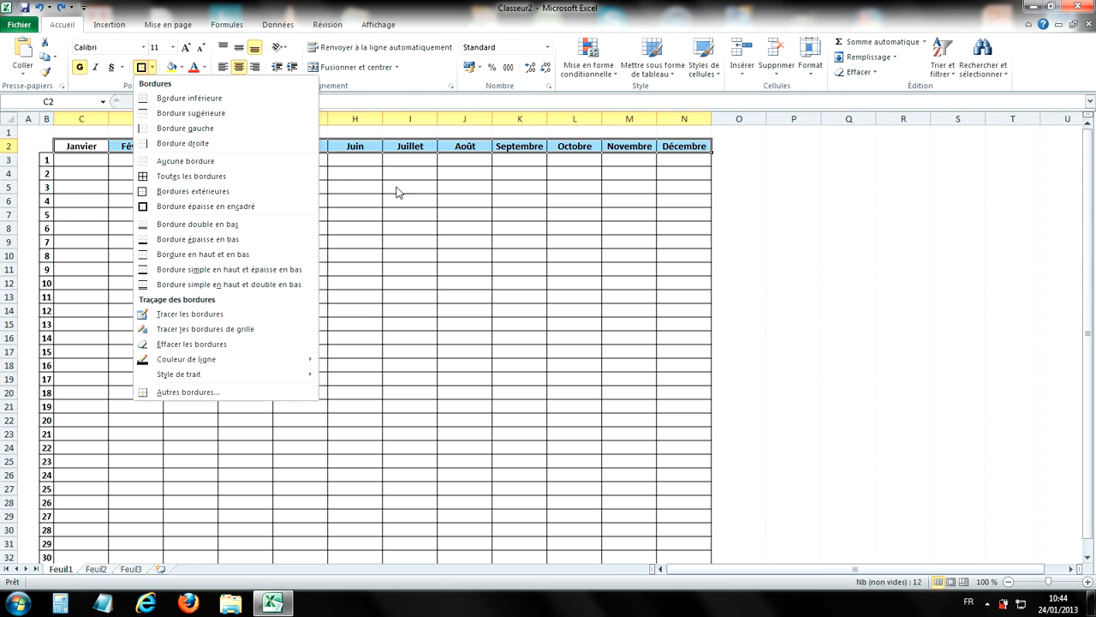
left_click(189, 392)
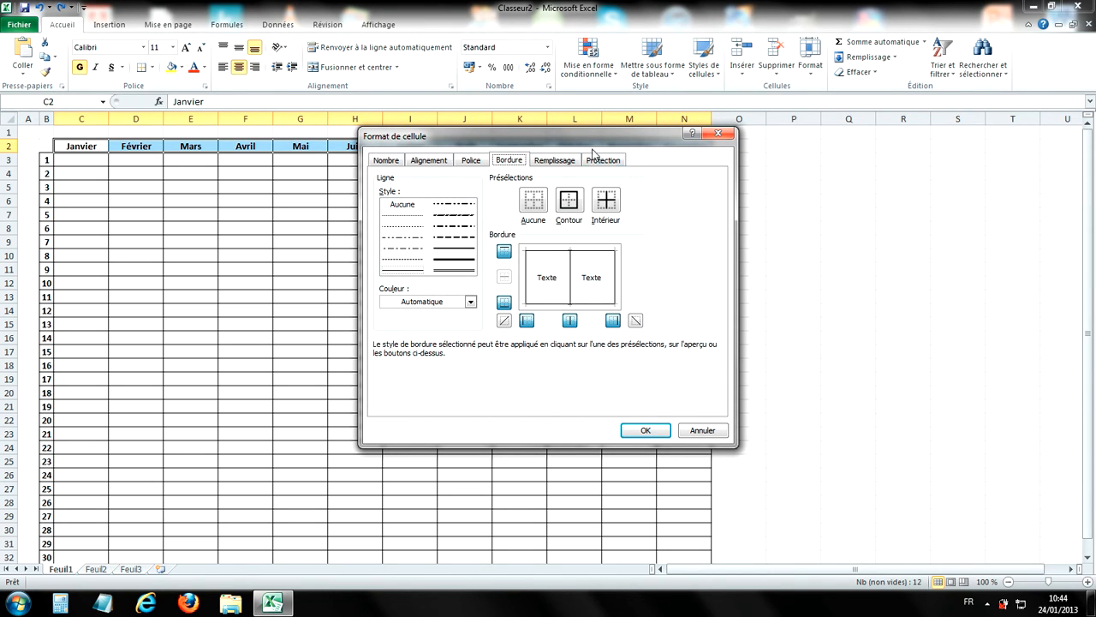
left_click_drag(567, 141, 505, 147)
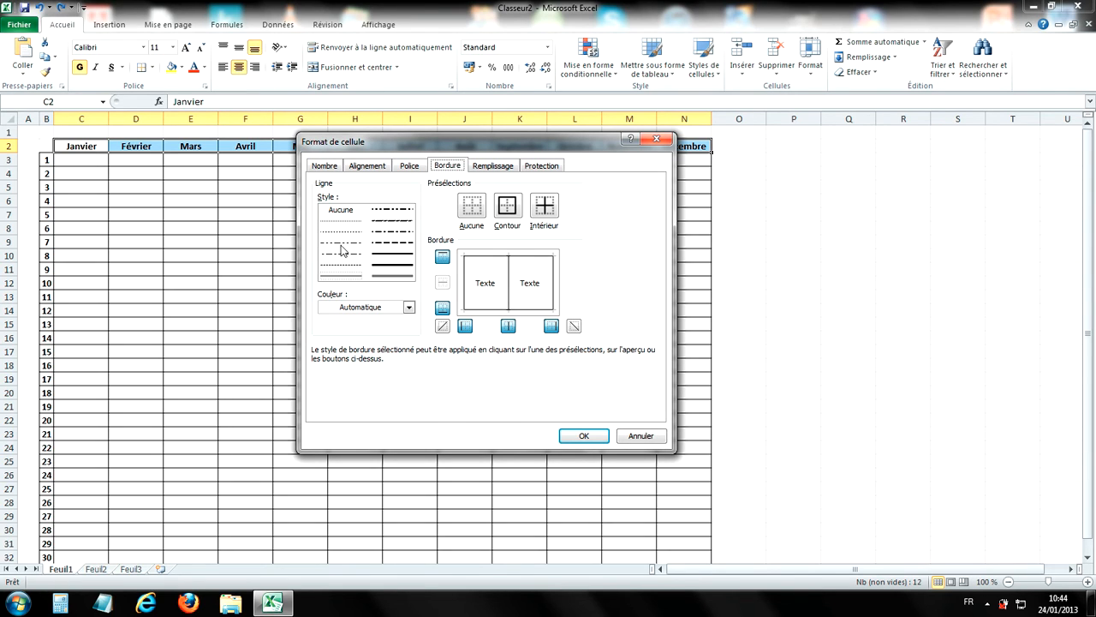
left_click(403, 257)
left_click(396, 266)
left_click(377, 310)
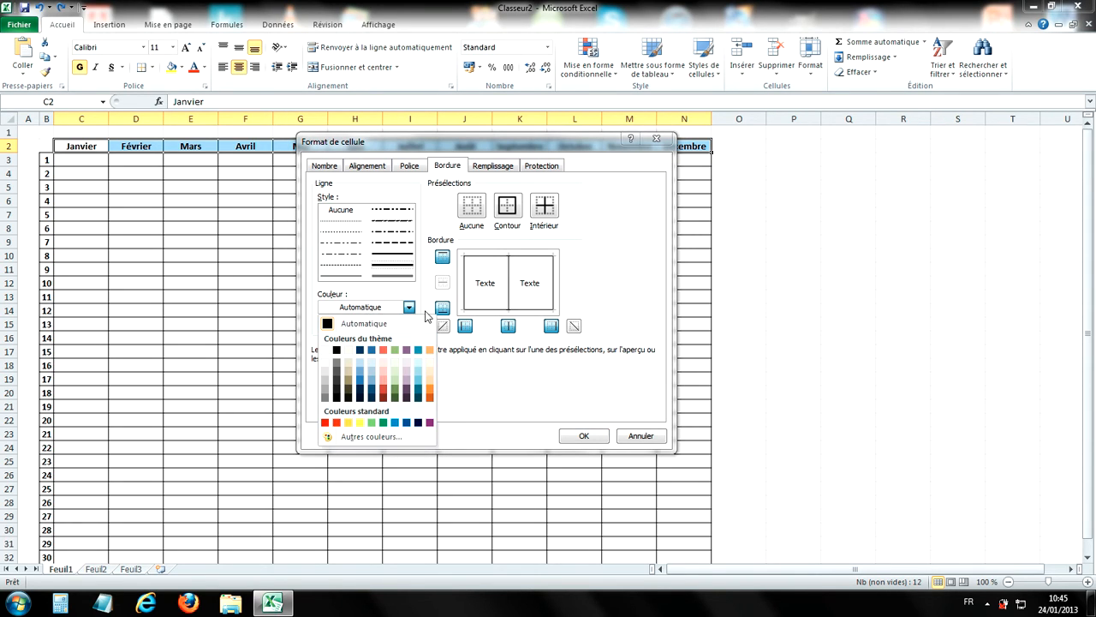
left_click(336, 422)
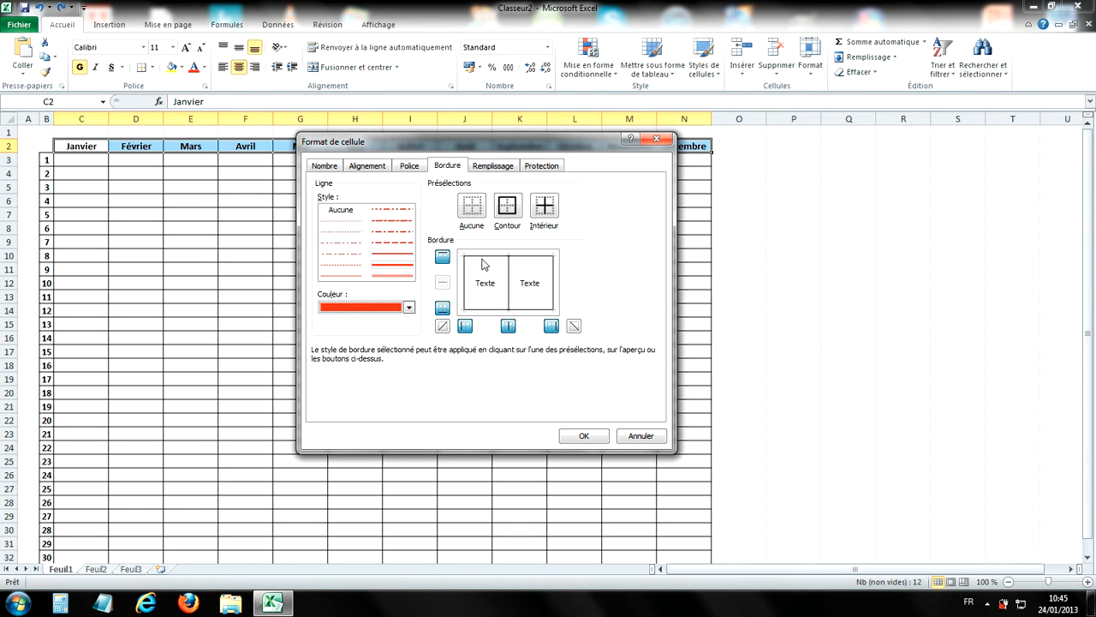
- Set the red line individually on the top, left, inner vertical and right borders of the month headers
left_click(486, 263)
left_click(465, 278)
left_click(509, 327)
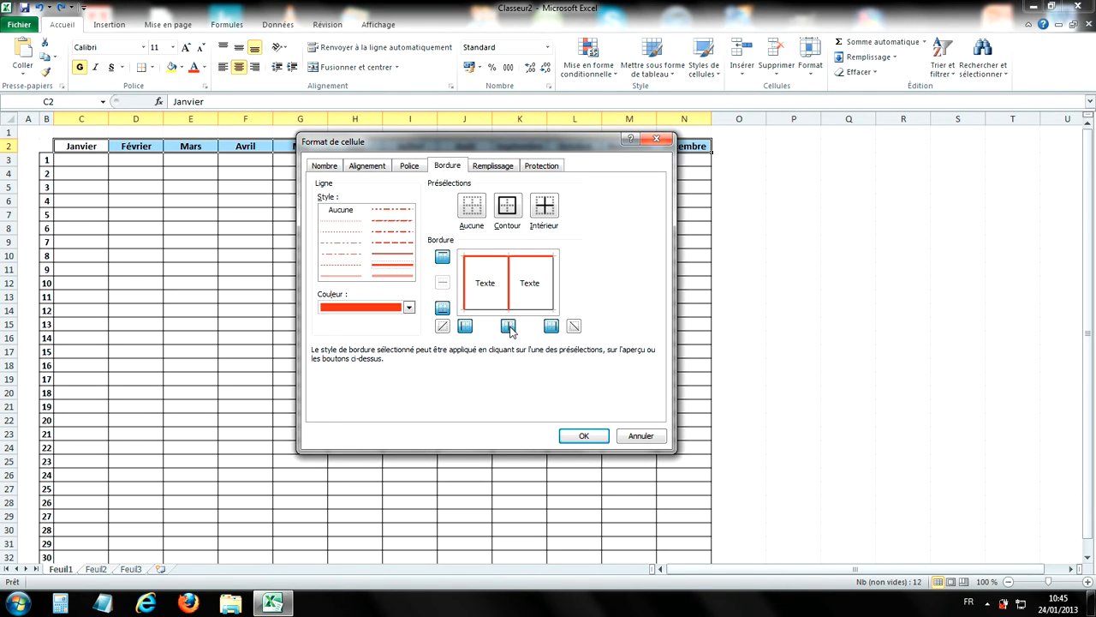
left_click(552, 330)
- Clear the header borders with the Aucune preset and rebuild a red outline plus inner vertical lines using Contour and Intérieur
left_click(470, 212)
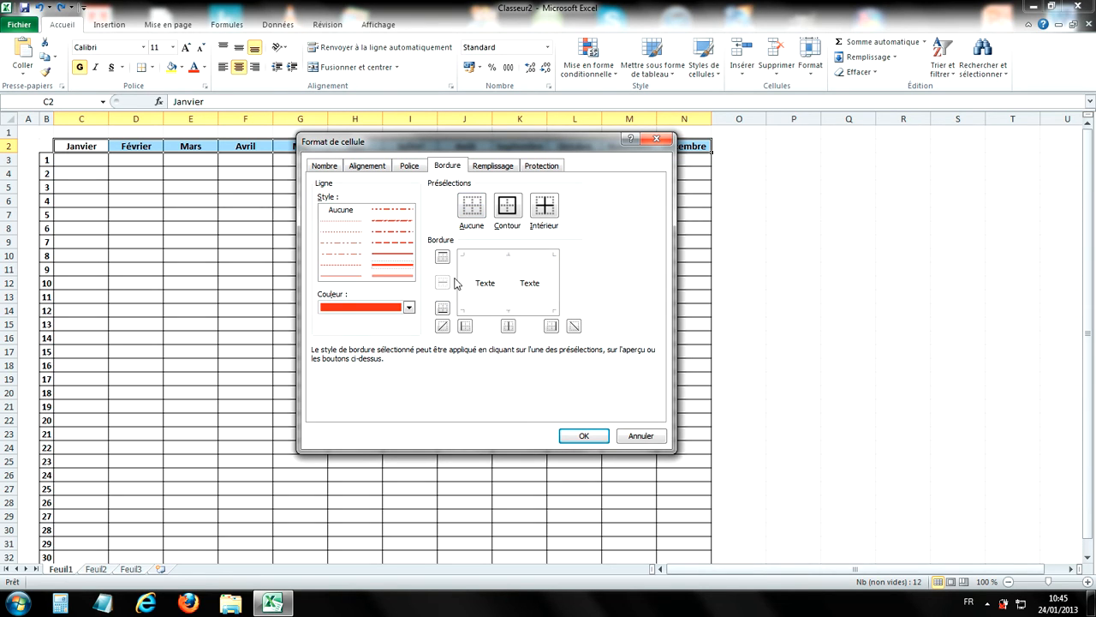
left_click(506, 208)
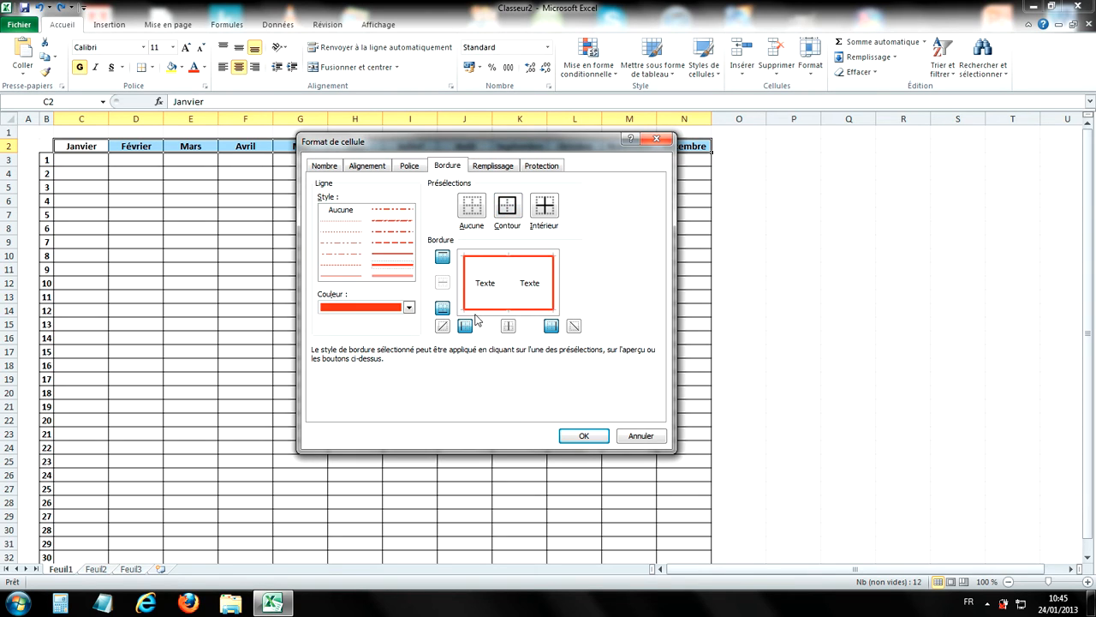
left_click(474, 214)
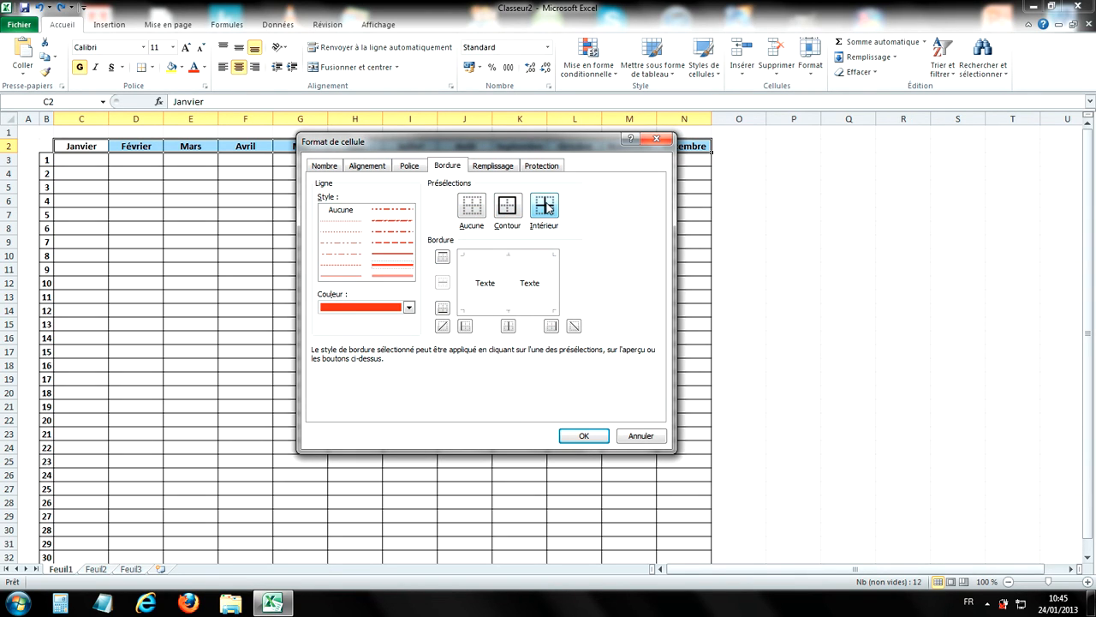
left_click(507, 282)
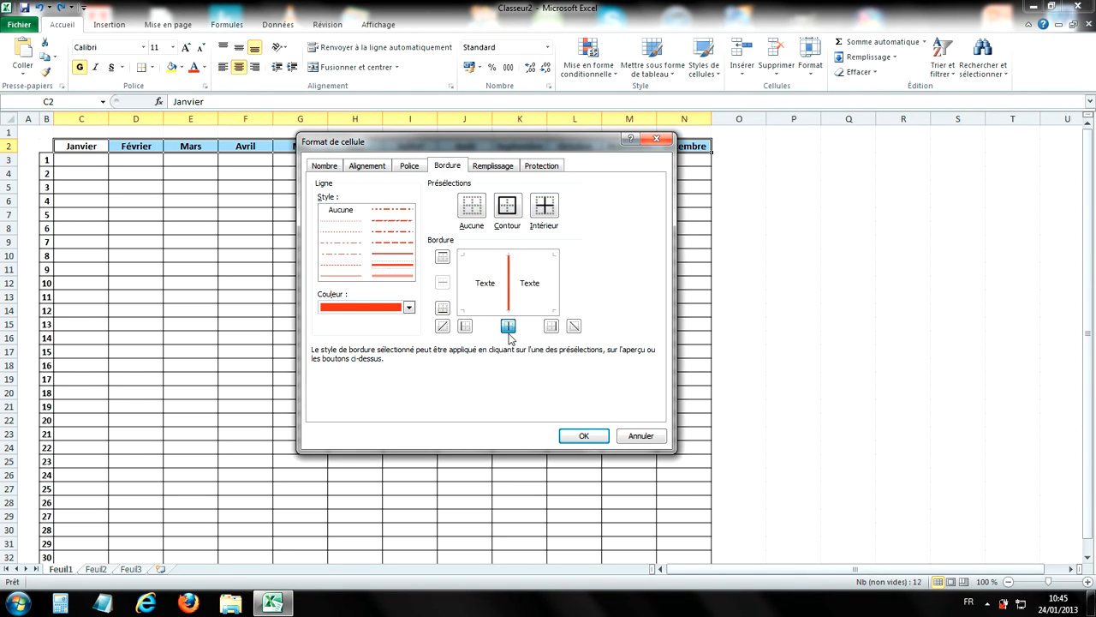
left_click(510, 209)
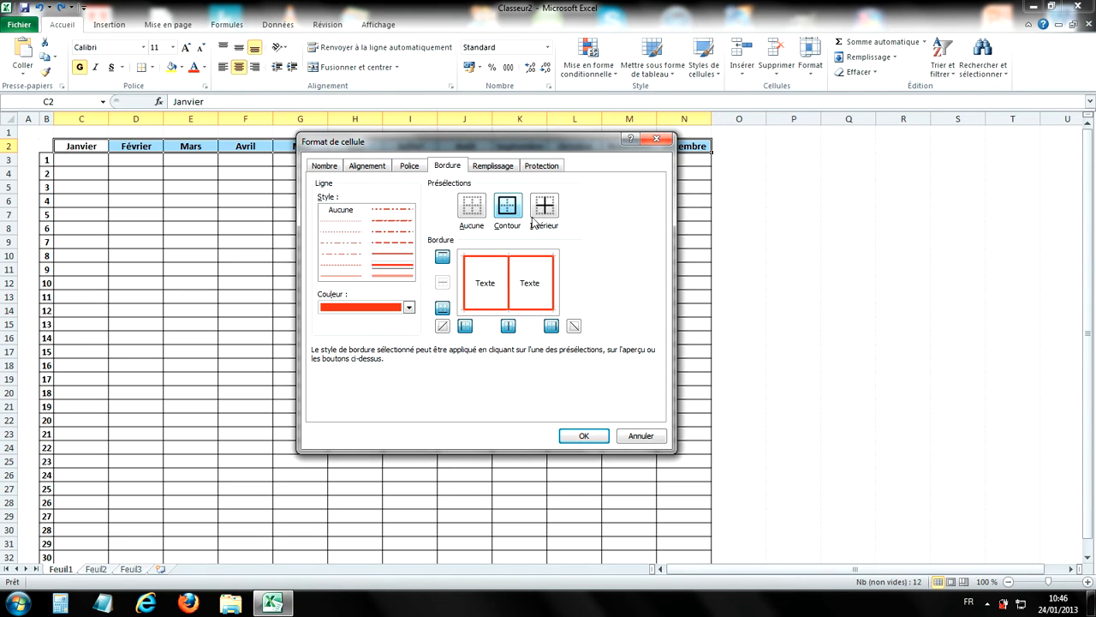
left_click(546, 218)
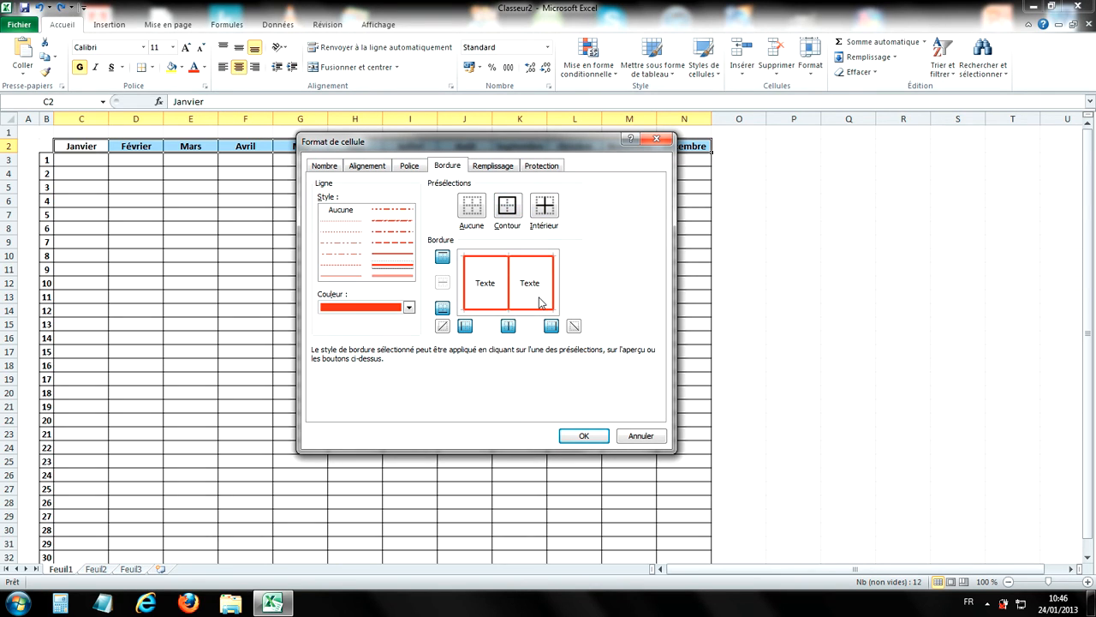
- Try both diagonal lines, remove them again, and apply the thick red outline and inner vertical borders to C2:N2
left_click(441, 327)
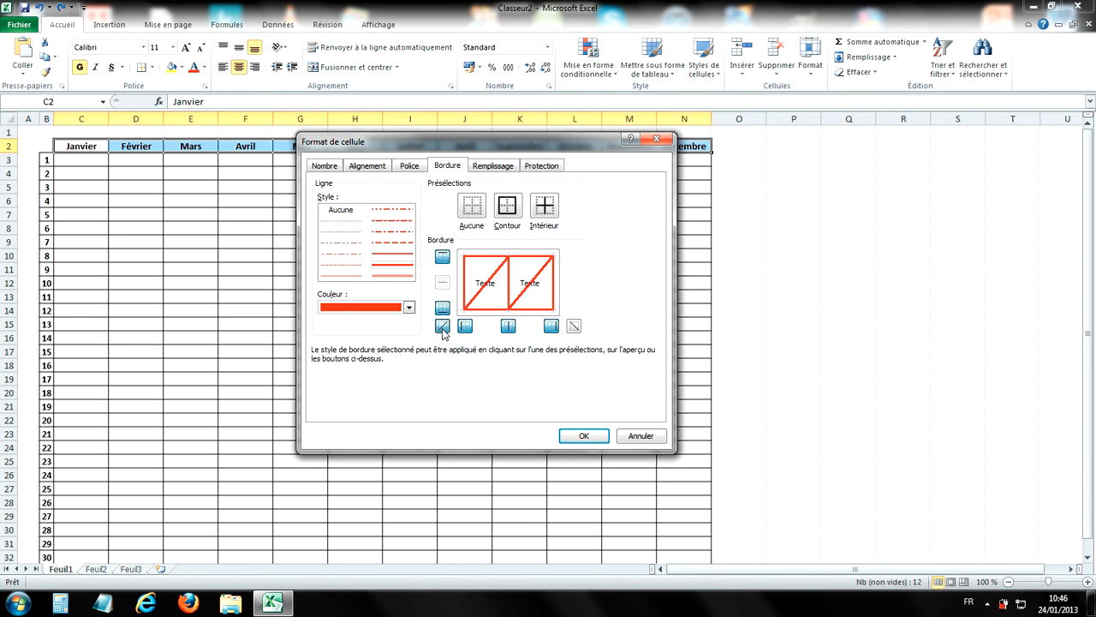
left_click(442, 327)
left_click(574, 328)
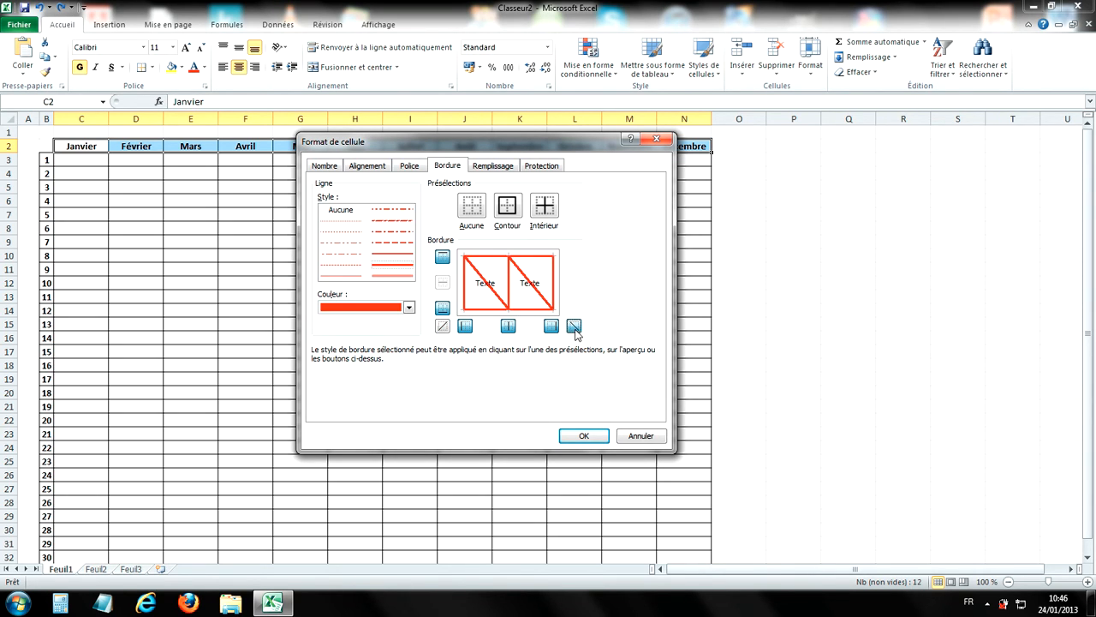
left_click(574, 327)
left_click(573, 327)
left_click(574, 328)
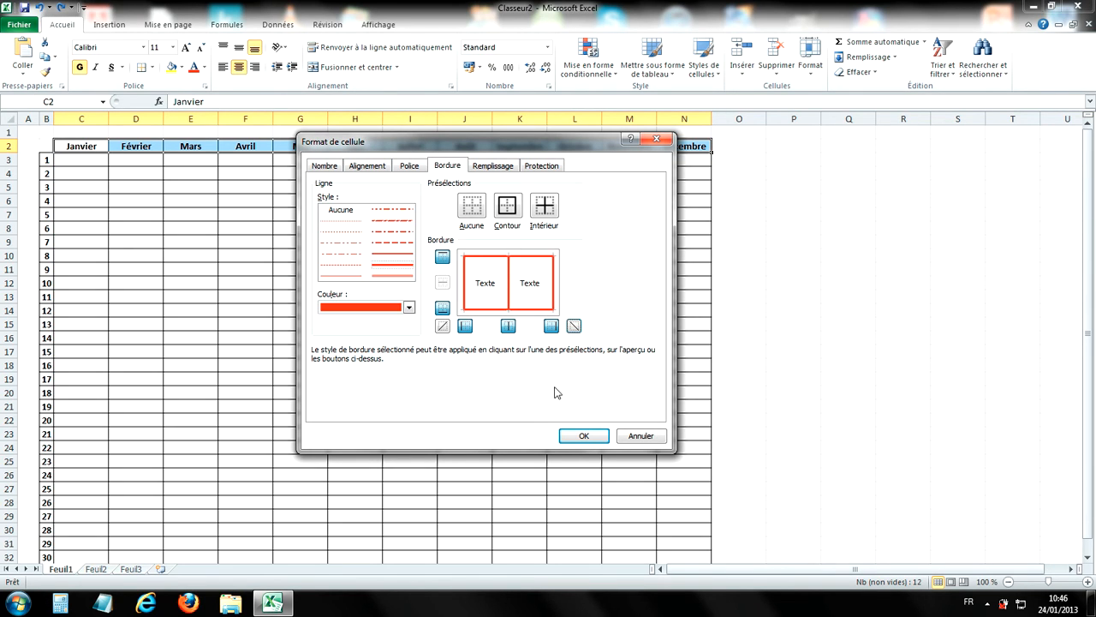
left_click(585, 437)
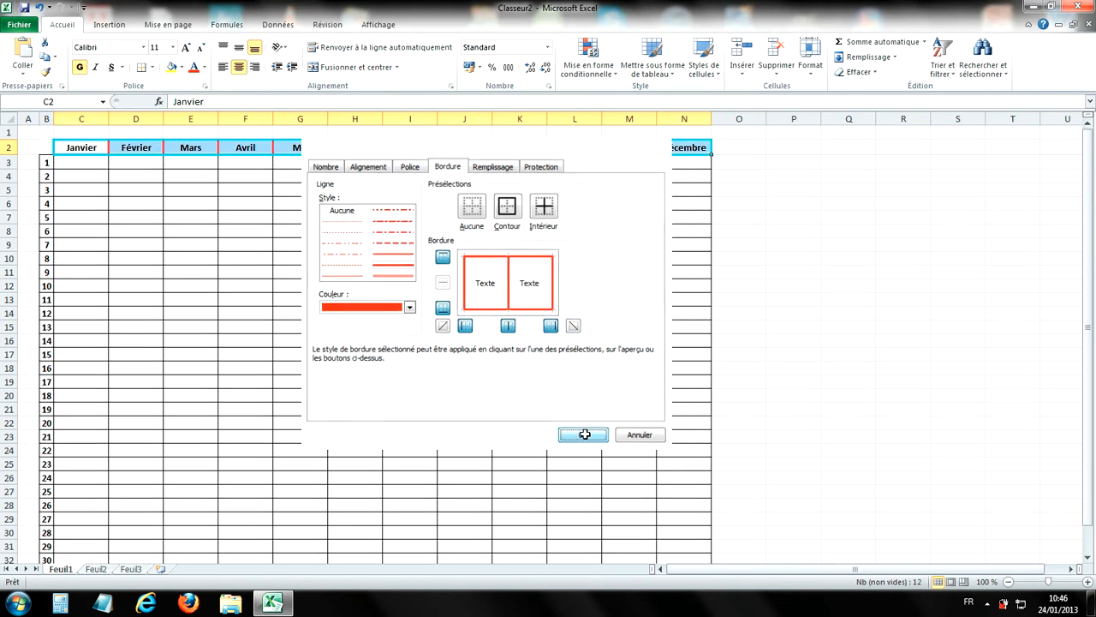
left_click(754, 297)
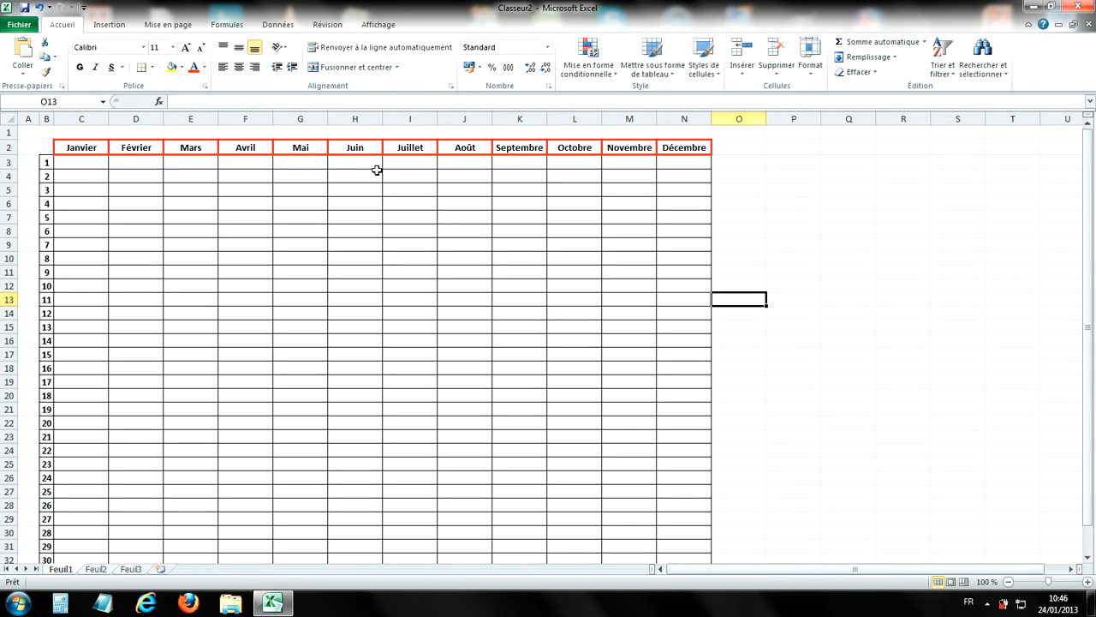
- Add a rising diagonal border to cell G6, day 4 in the Mai column
left_click(292, 206)
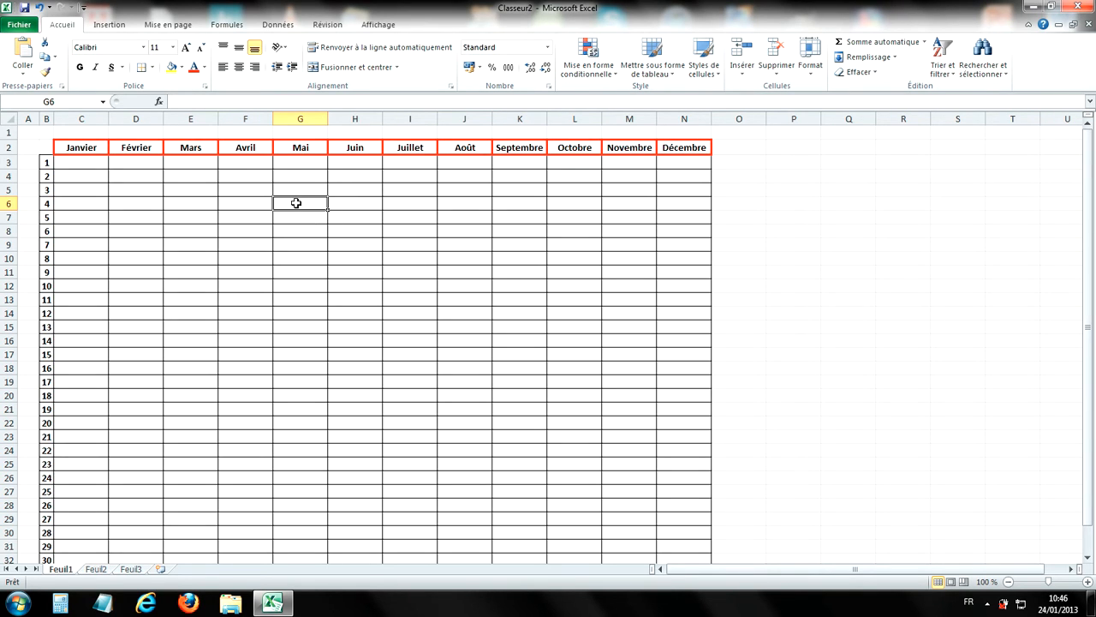
left_click(153, 68)
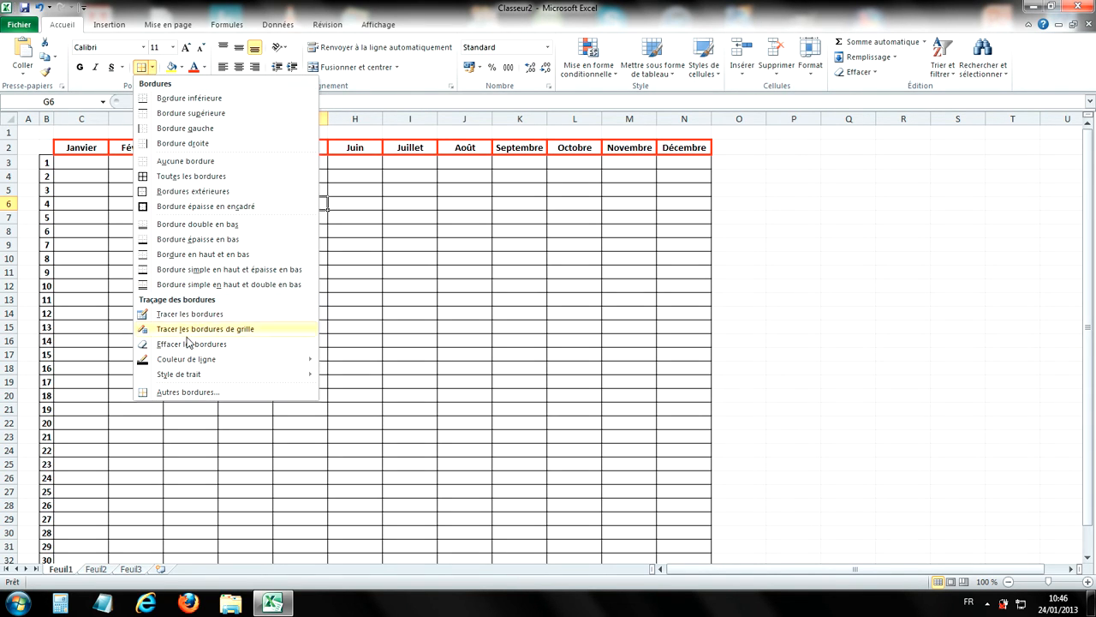
left_click(187, 392)
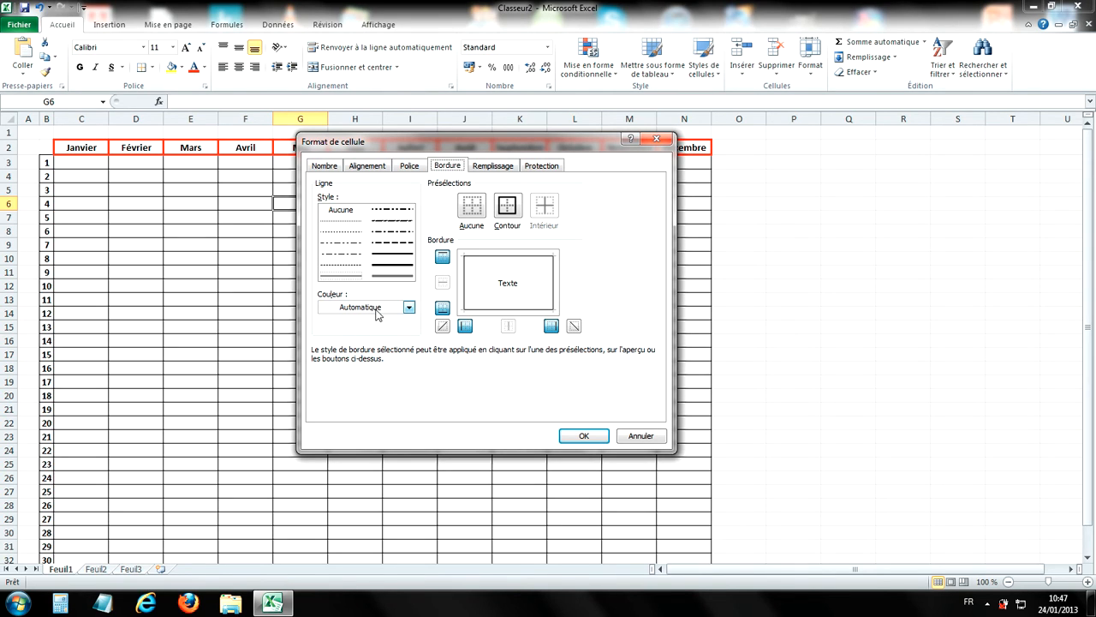
left_click(442, 326)
left_click(580, 437)
left_click(636, 299)
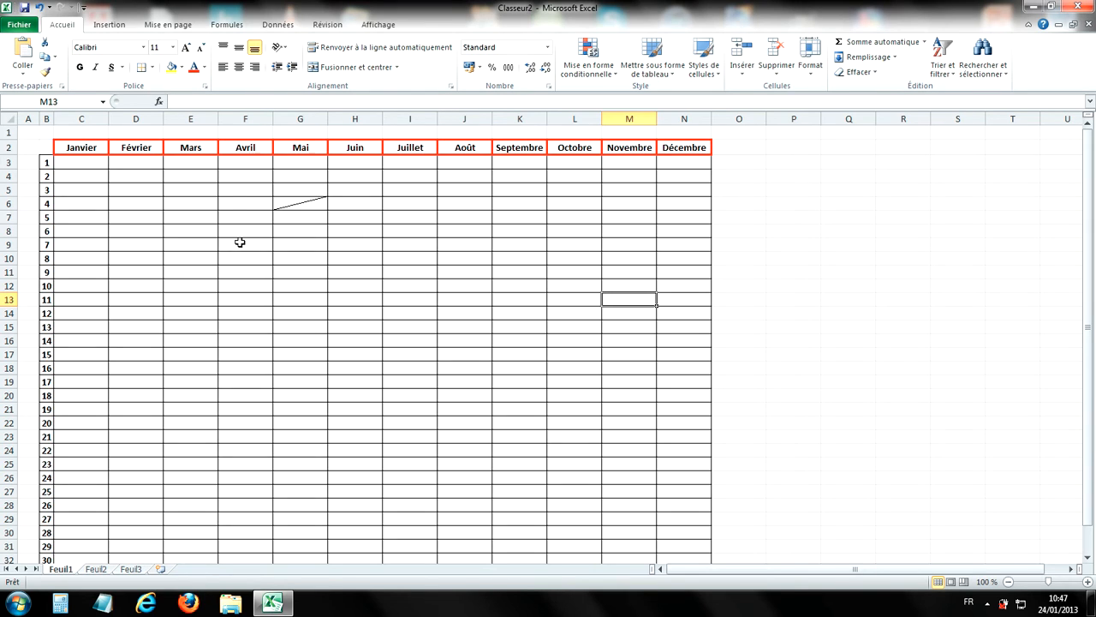
- Set fine dashed inner vertical borders for the range C5:E8 and remove its inner horizontal borders
left_click_drag(72, 189, 168, 229)
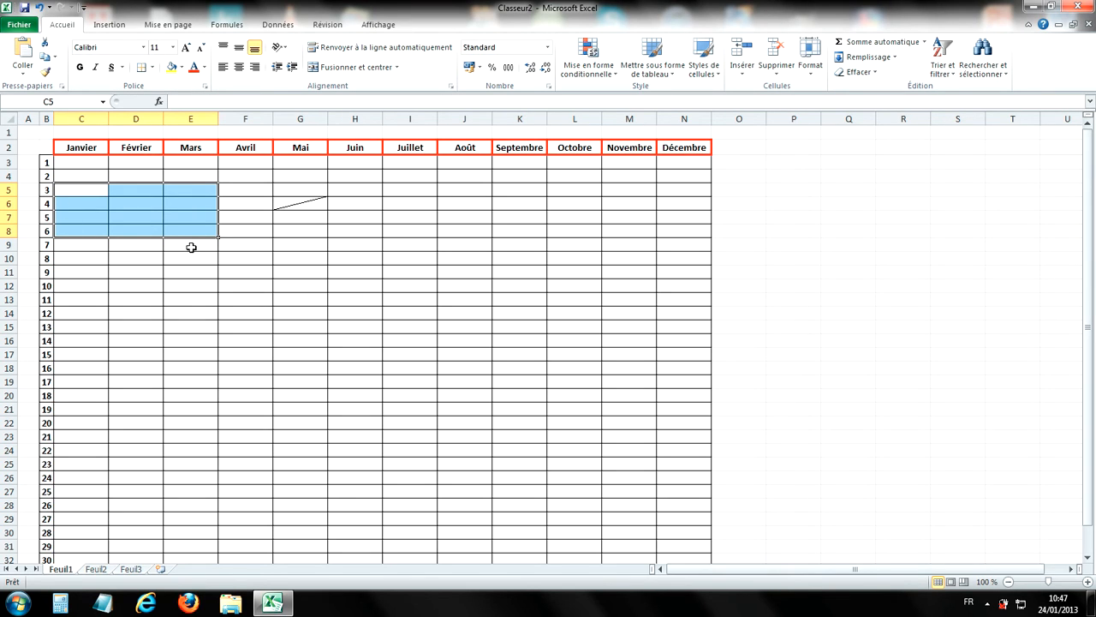
left_click(153, 68)
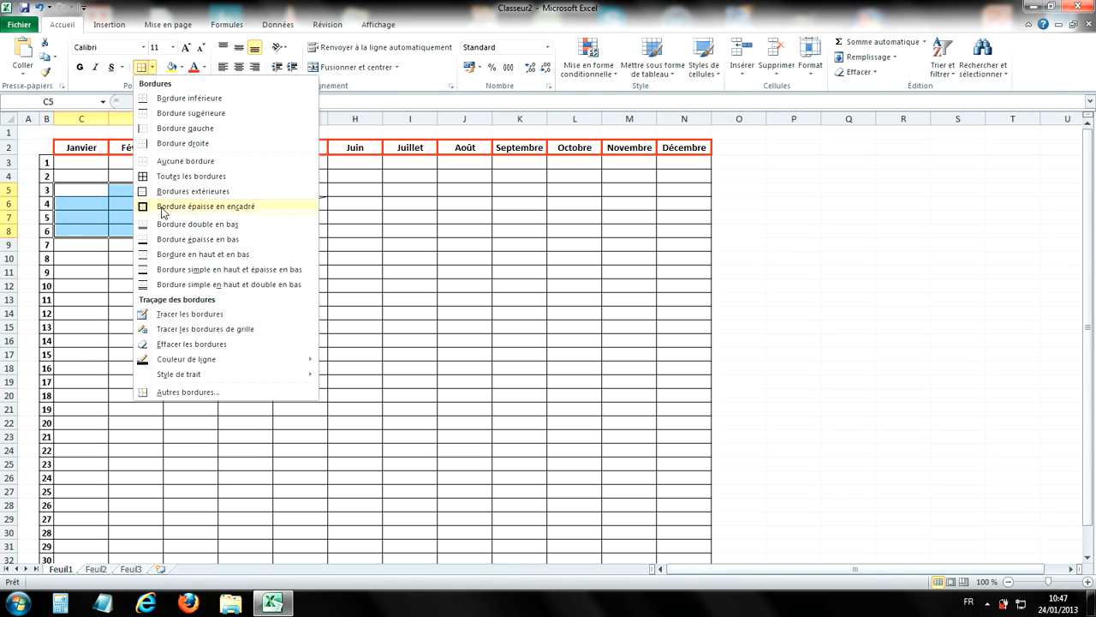
left_click(220, 396)
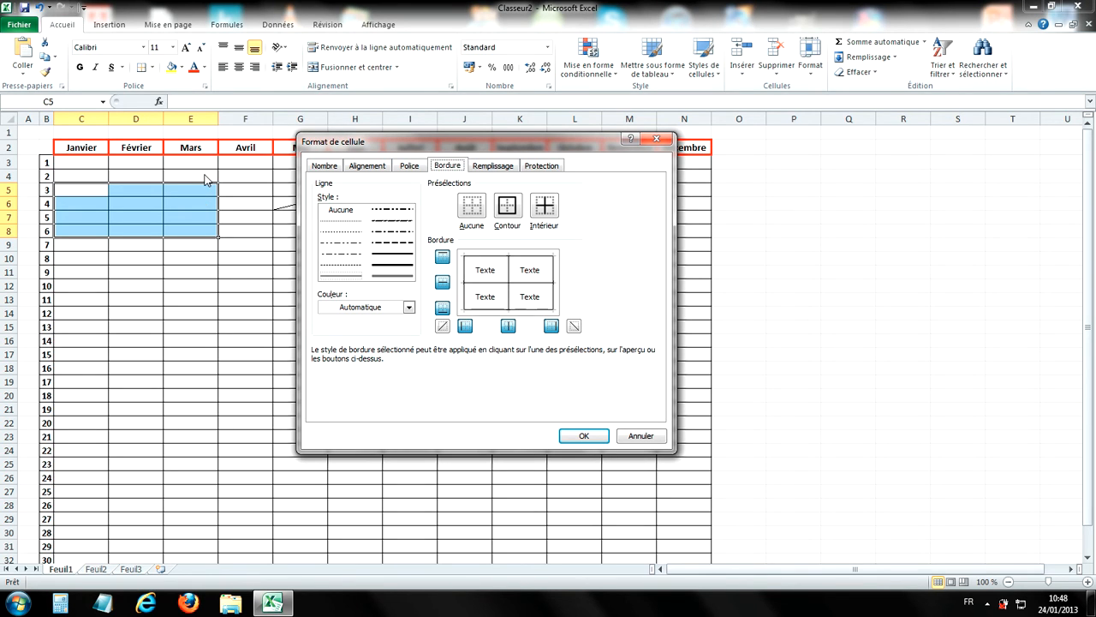
left_click(351, 268)
left_click(374, 254)
left_click(508, 326)
left_click(442, 284)
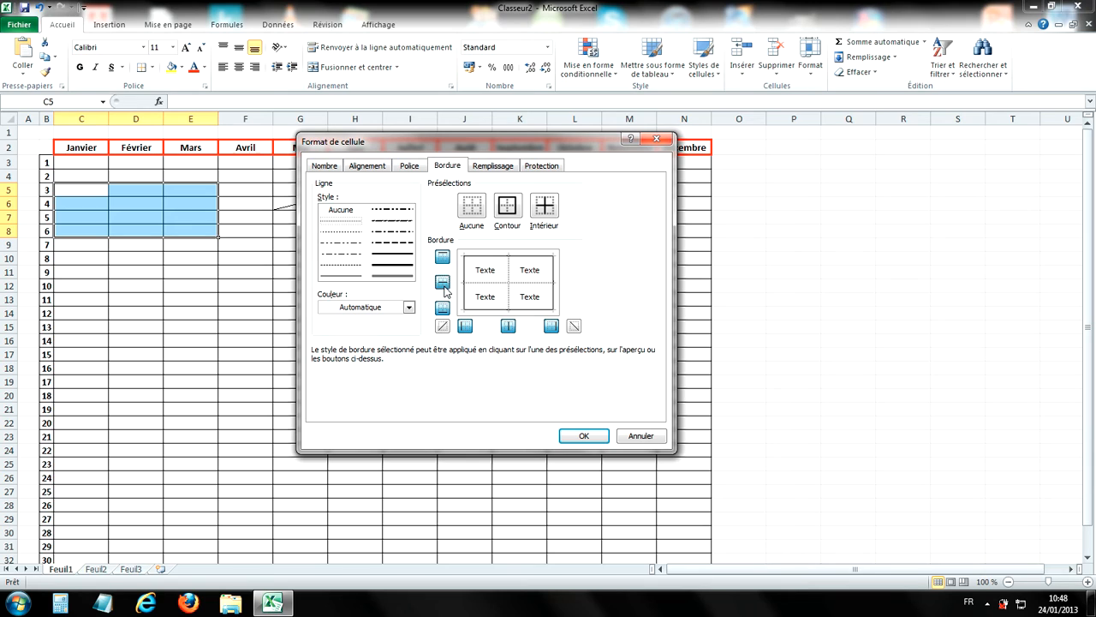
left_click(444, 288)
left_click(444, 286)
left_click(444, 286)
- Choose a thick solid line for C5:E8 and apply it all around the range as an outline
left_click(399, 269)
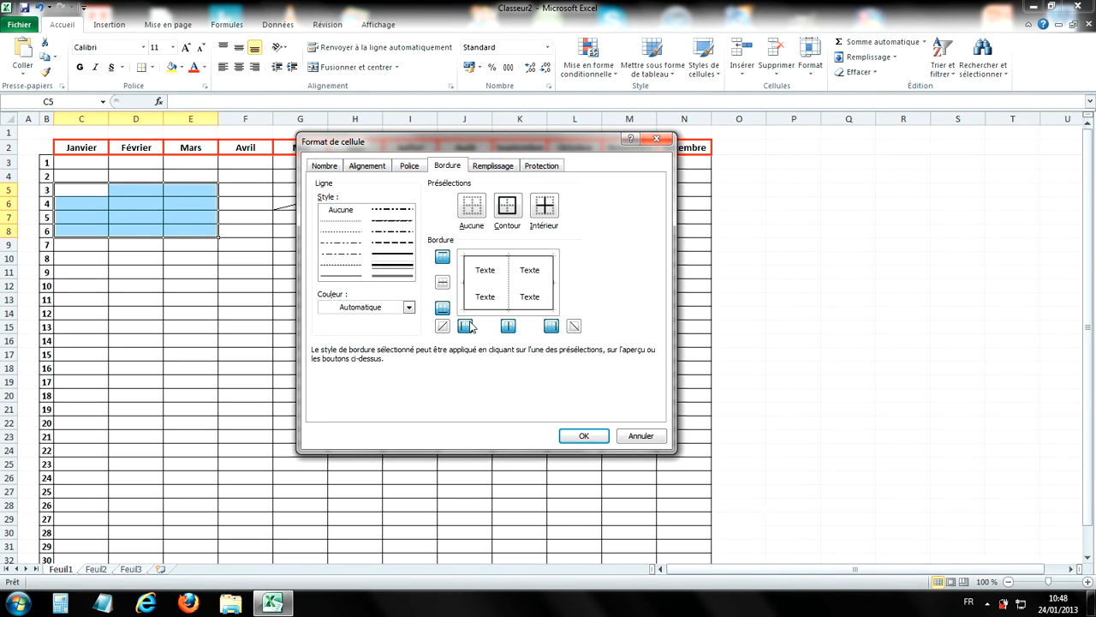
left_click(443, 258)
left_click(442, 308)
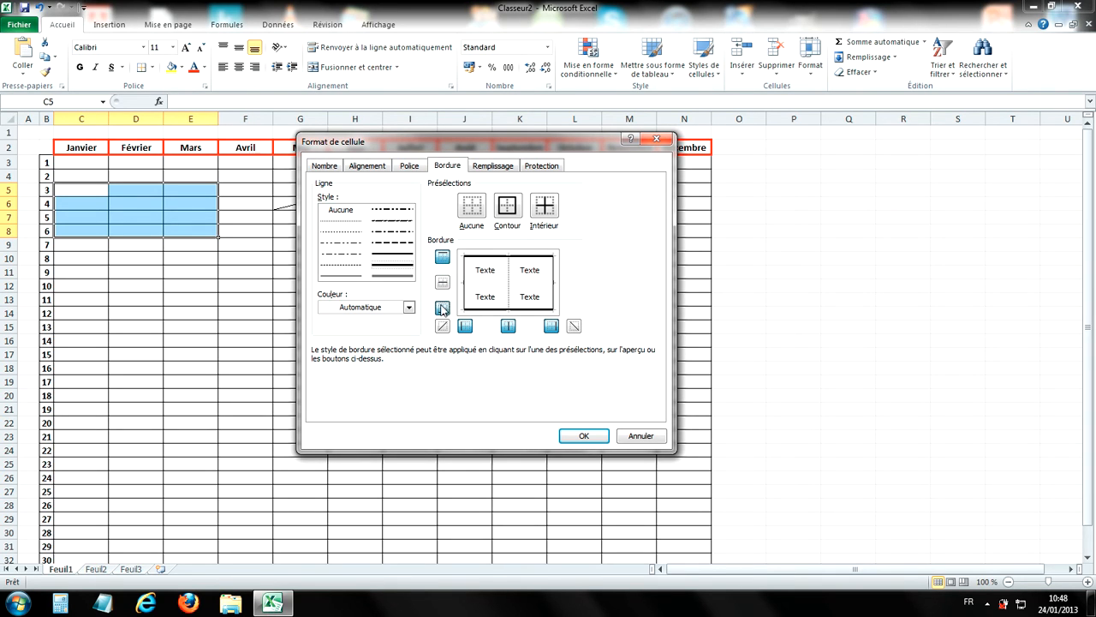
left_click(508, 214)
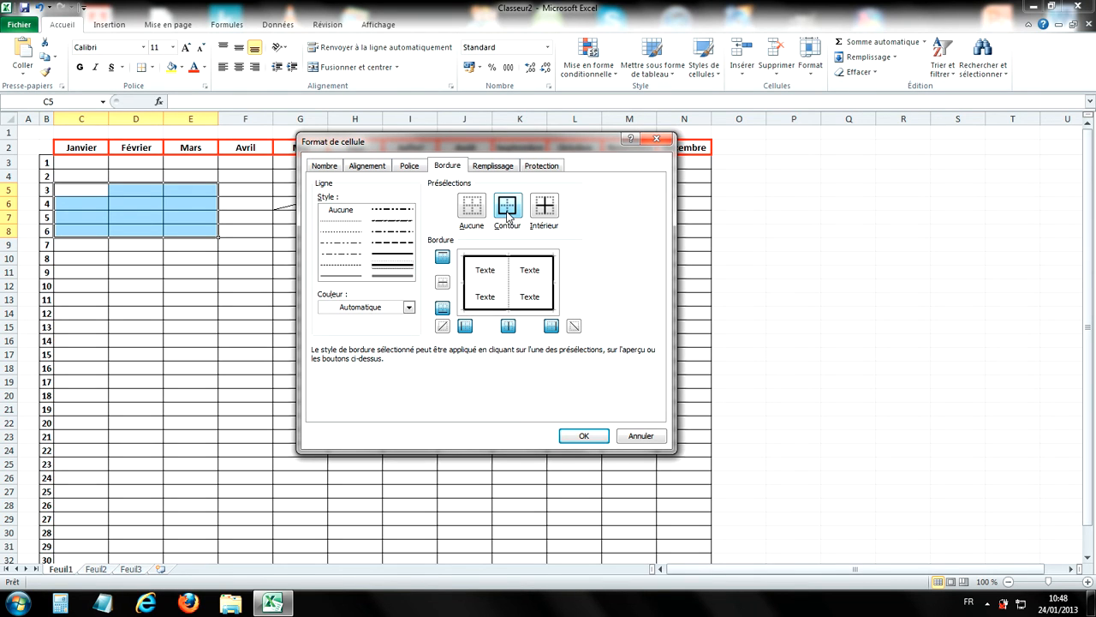
left_click(581, 437)
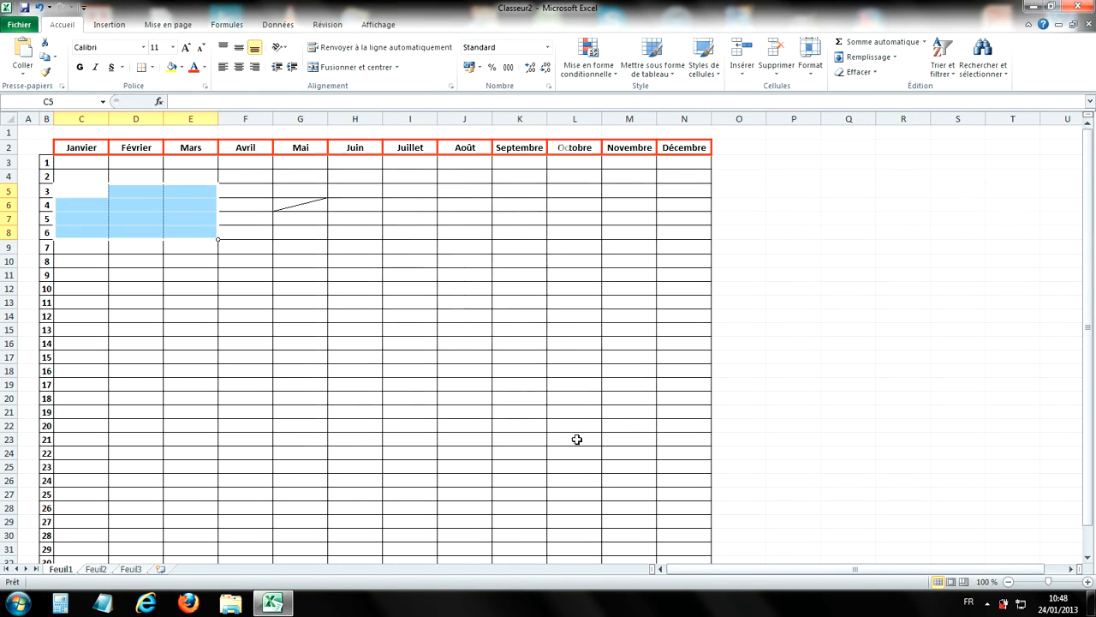
left_click(534, 310)
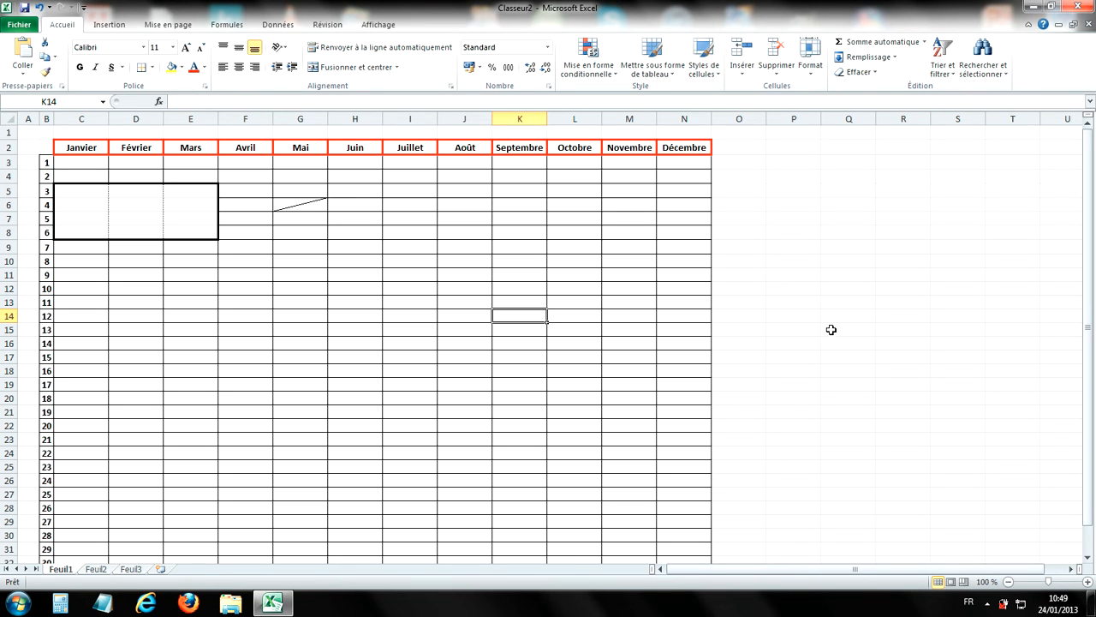
left_click(153, 68)
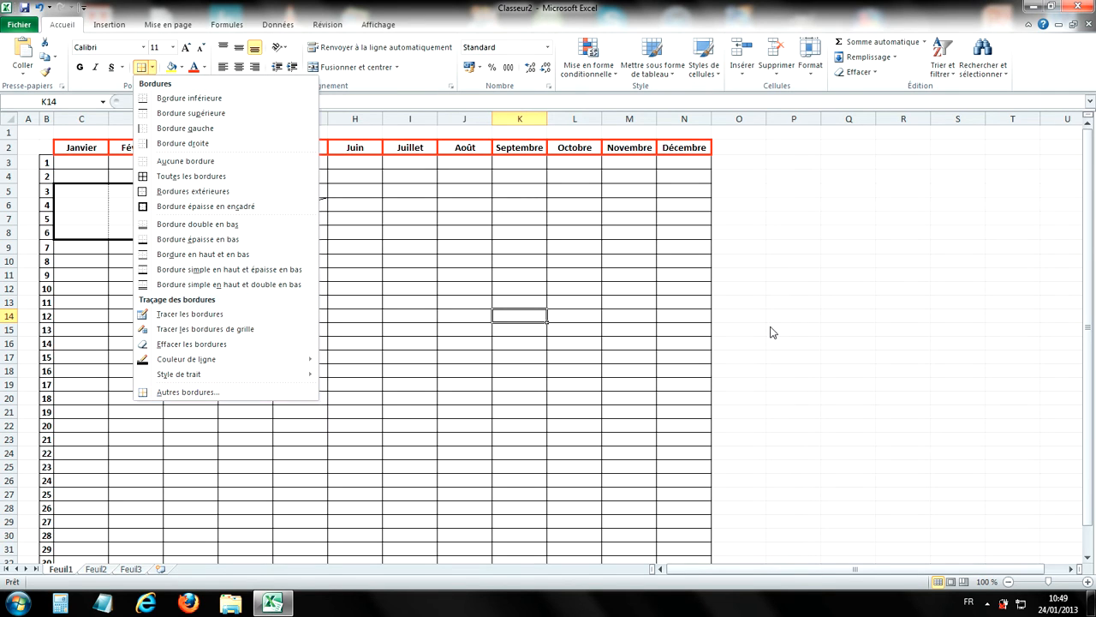
key("Escape")
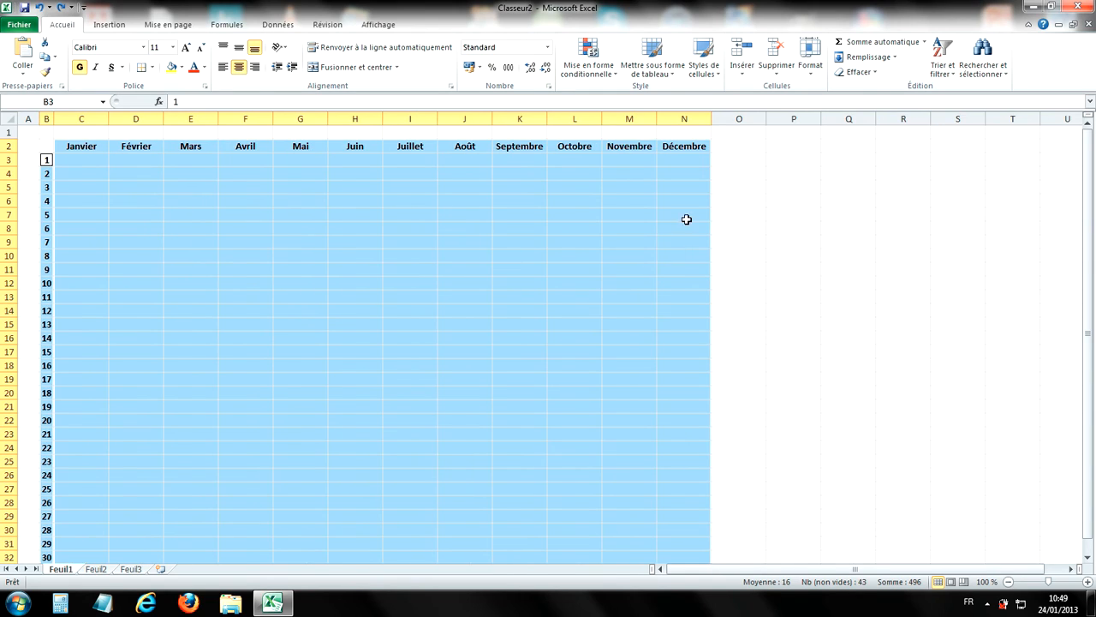
- Draw single thin black border edges around cells E8 and F8 and along the right edge of F9
left_click(390, 202)
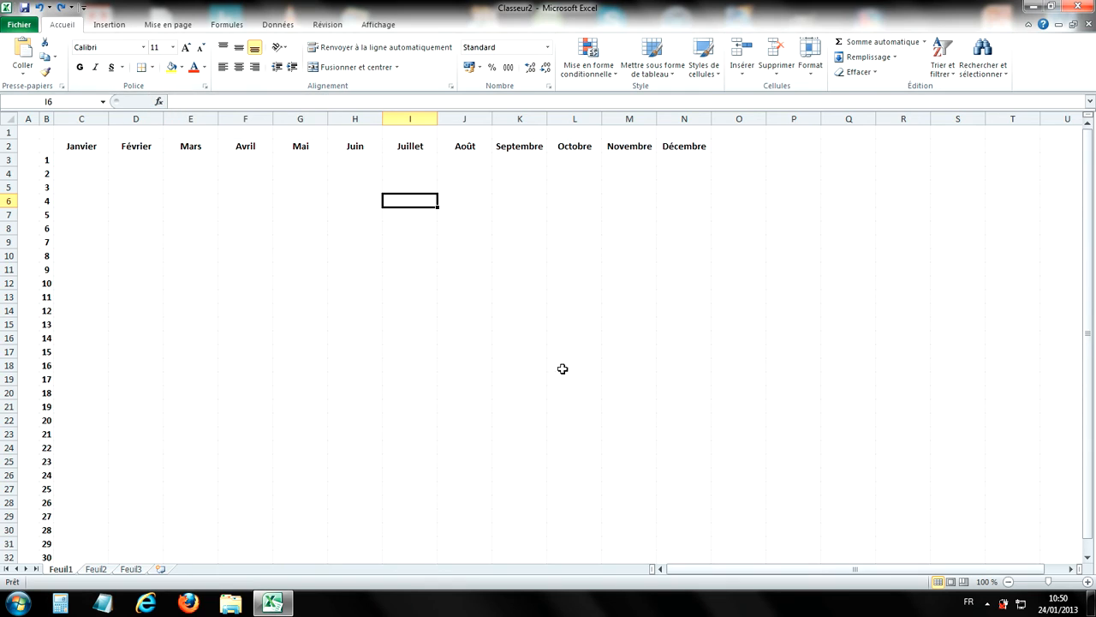
left_click(152, 68)
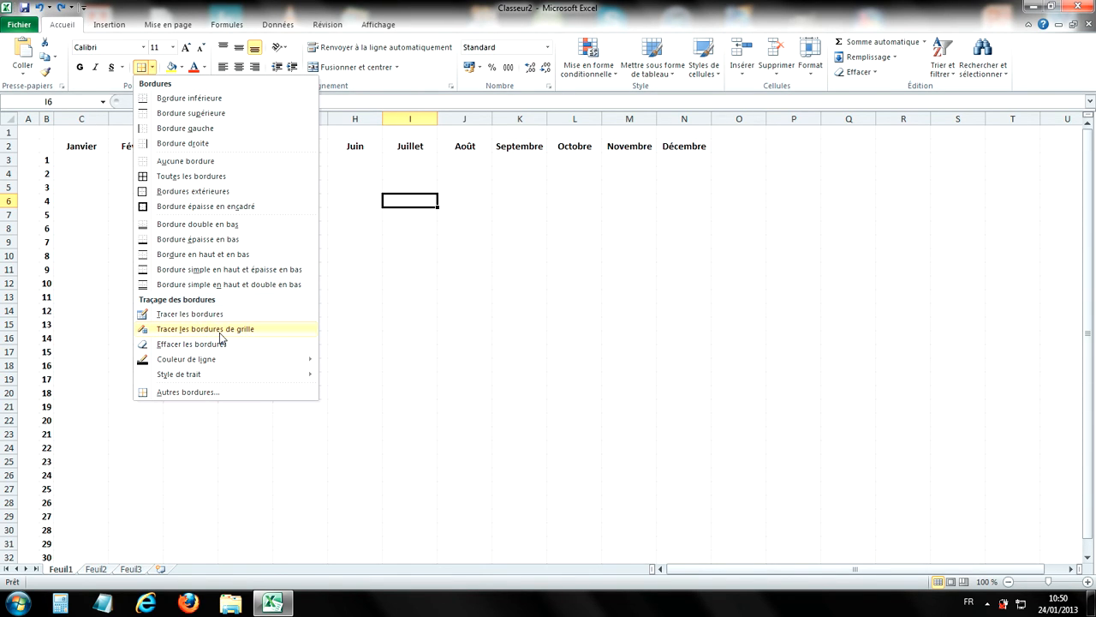
left_click(174, 315)
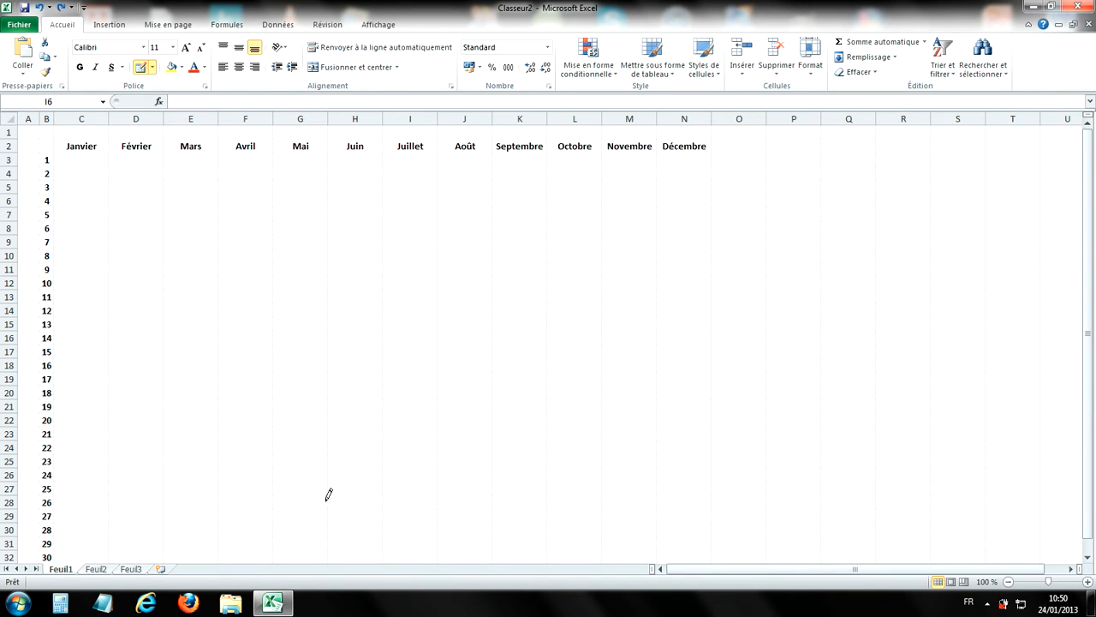
left_click(219, 228)
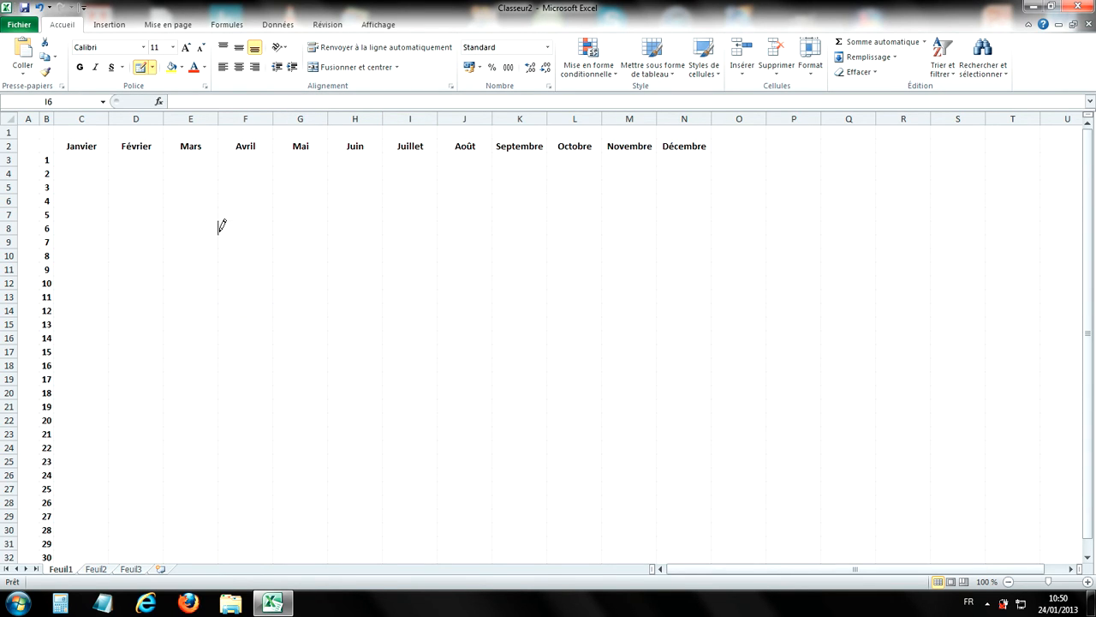
left_click(273, 241)
left_click(246, 220)
left_click(251, 234)
left_click(192, 234)
left_click(189, 221)
left_click(163, 227)
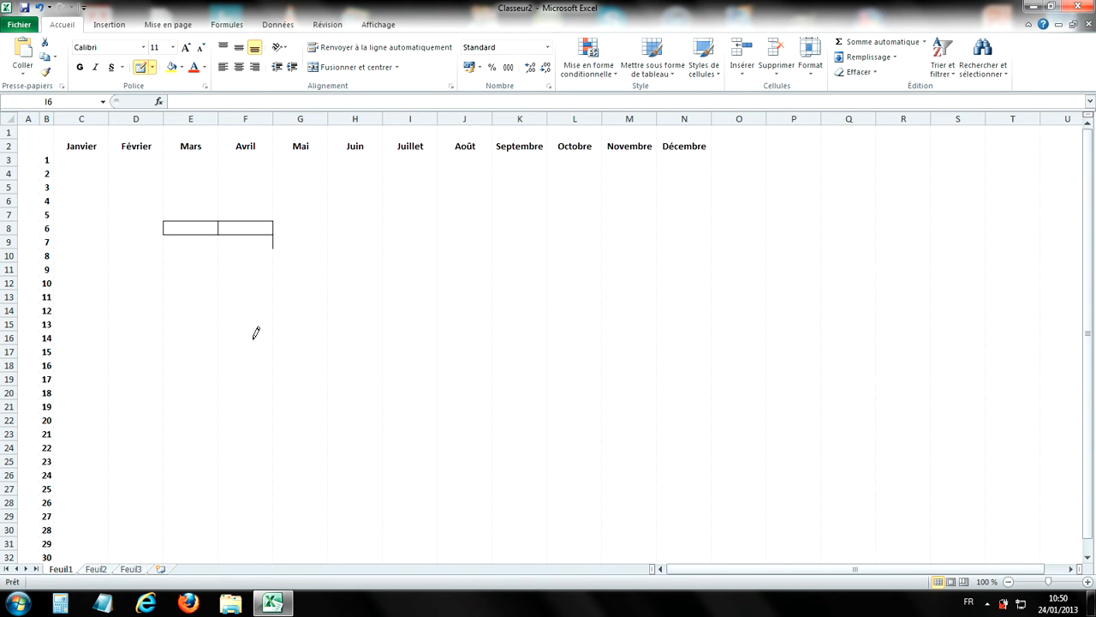
- Draw border lines left of F12:F18 and above G12:I12, and box outlines around G15:I19, I5:J8, J7:J8 and the Mars header
left_click_drag(218, 278, 219, 372)
left_click_drag(273, 275, 438, 275)
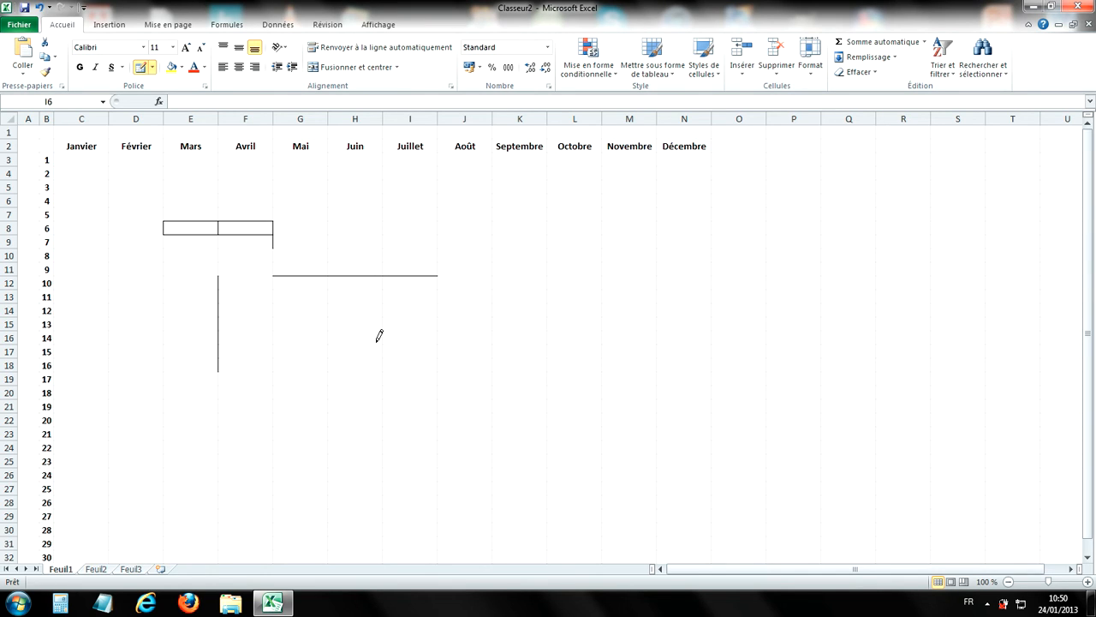
left_click_drag(274, 316, 413, 374)
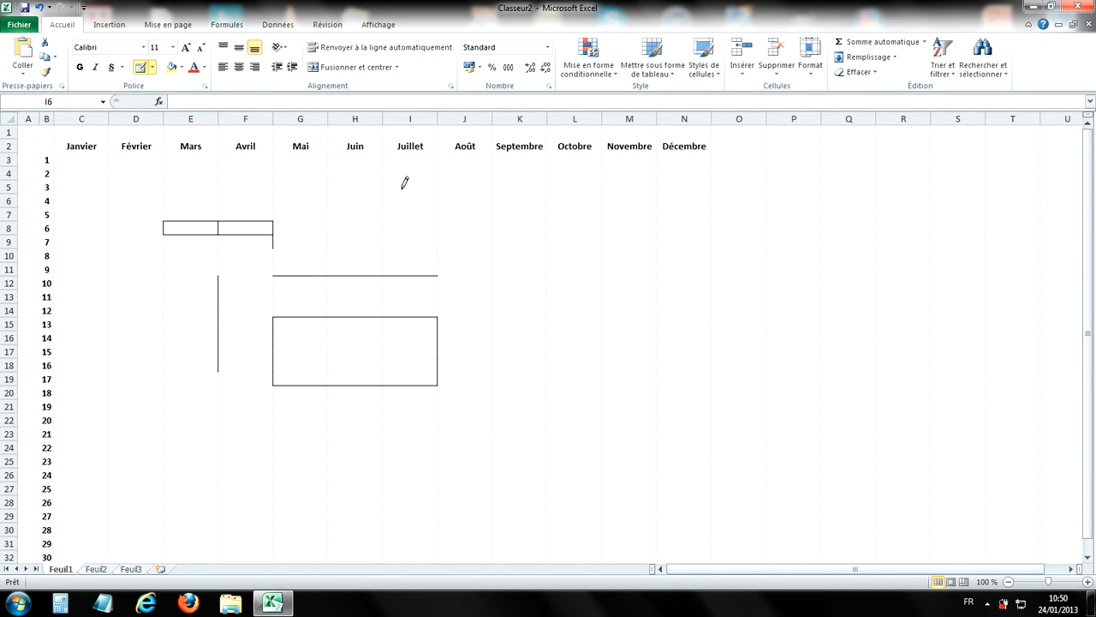
mouse_move(402, 183)
left_mouse_down()
mouse_move(437, 216)
mouse_move(494, 224)
mouse_move(468, 225)
left_mouse_up()
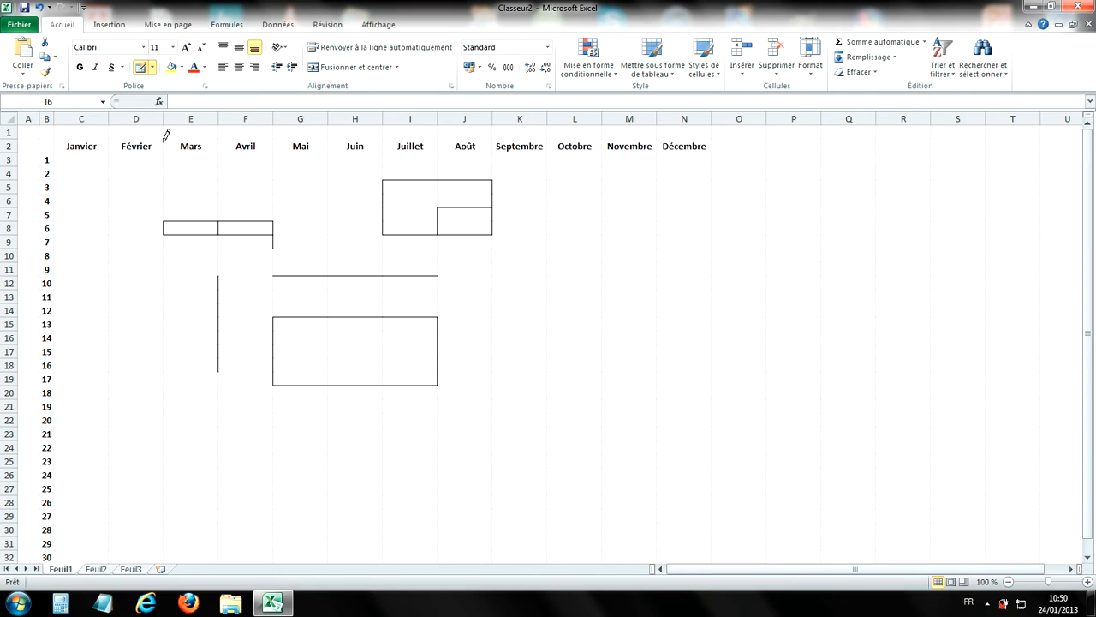
left_click_drag(165, 137, 198, 146)
- Switch to drawing grid borders and apply them to cell K13 and the range K15:N20
left_click(152, 68)
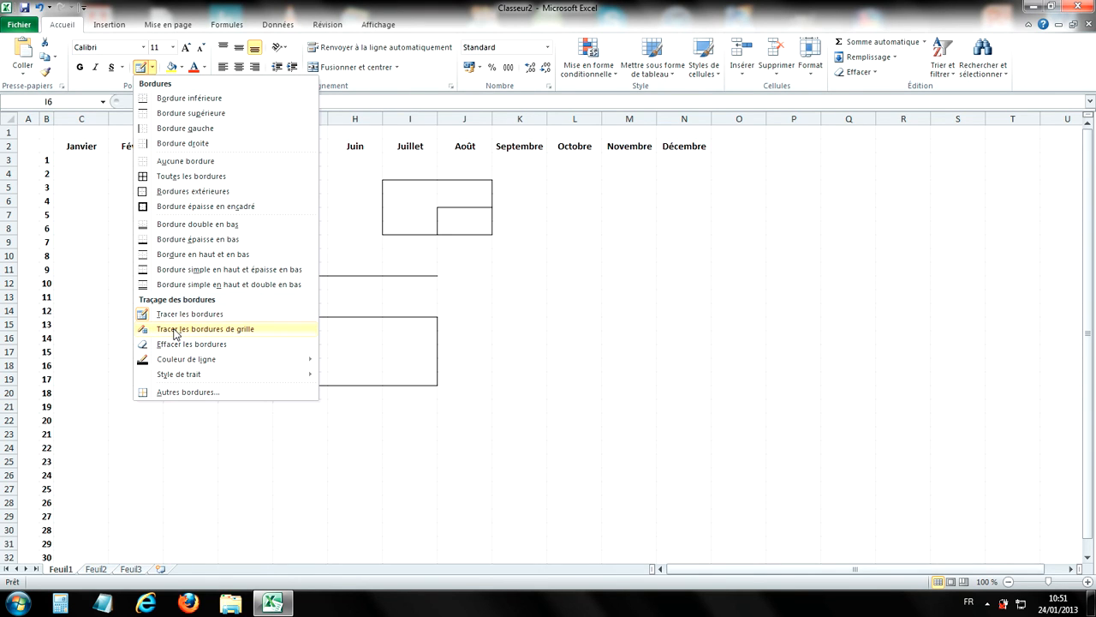
left_click(189, 329)
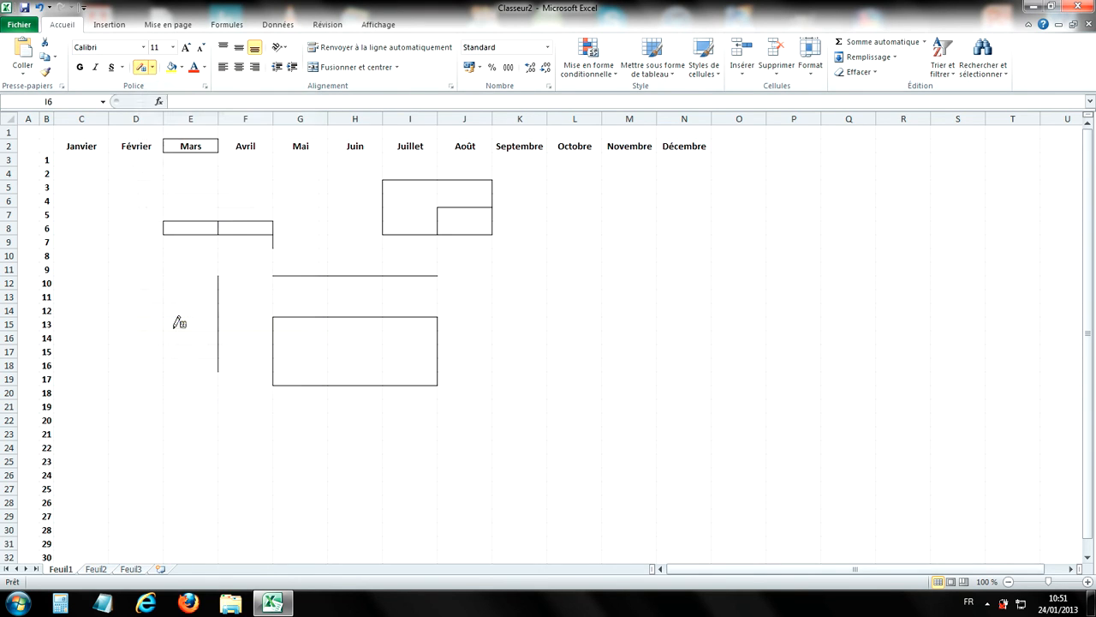
left_click(494, 296)
left_click(519, 291)
left_click(543, 303)
left_click(547, 297)
left_click_drag(504, 318, 680, 385)
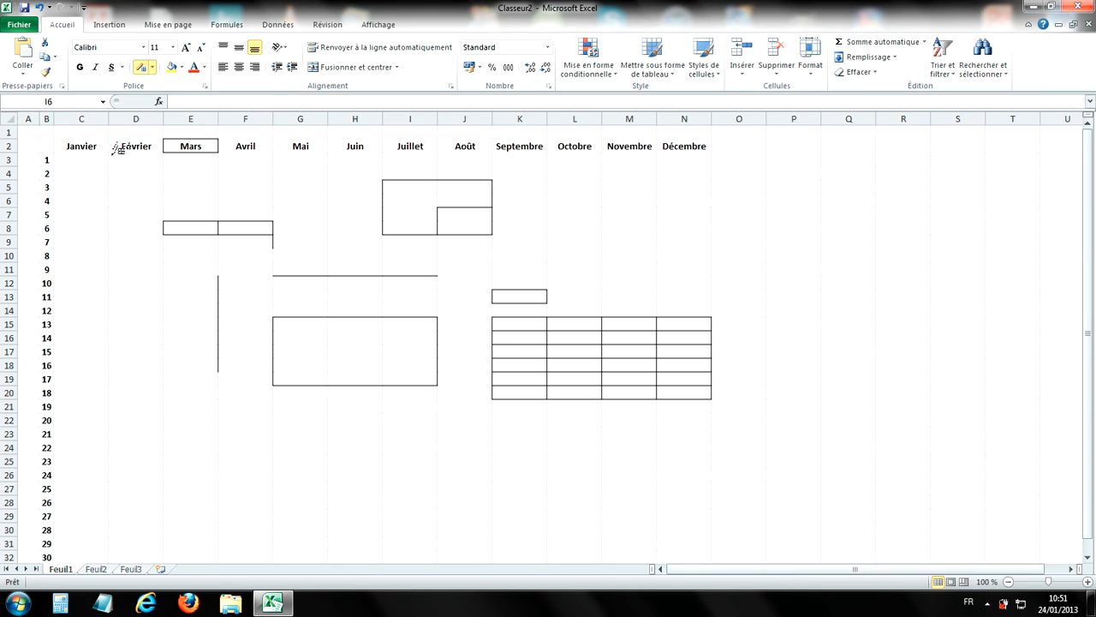
- Draw thin black grid borders over the whole calendar, C2:N33, and the day numbers in B3:B33
mouse_move(90, 146)
left_mouse_down()
mouse_move(441, 363)
mouse_move(671, 483)
mouse_move(693, 523)
mouse_move(696, 561)
mouse_move(697, 472)
mouse_move(699, 485)
left_mouse_up()
scroll(395, 275, "up", 2)
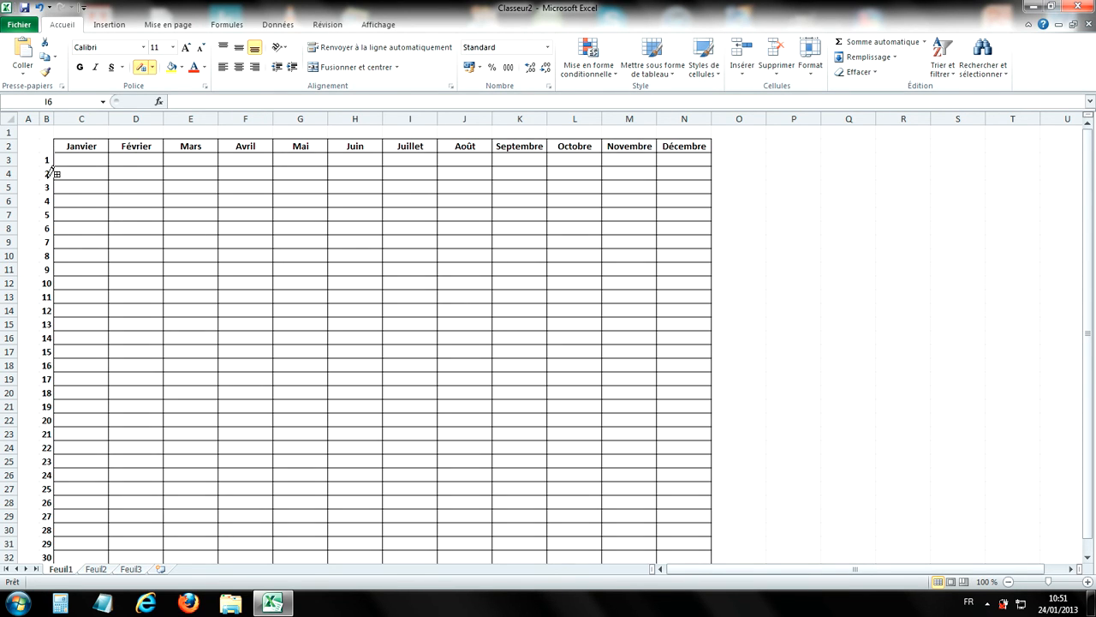
mouse_move(52, 157)
left_mouse_down()
mouse_move(65, 514)
mouse_move(54, 435)
left_mouse_up()
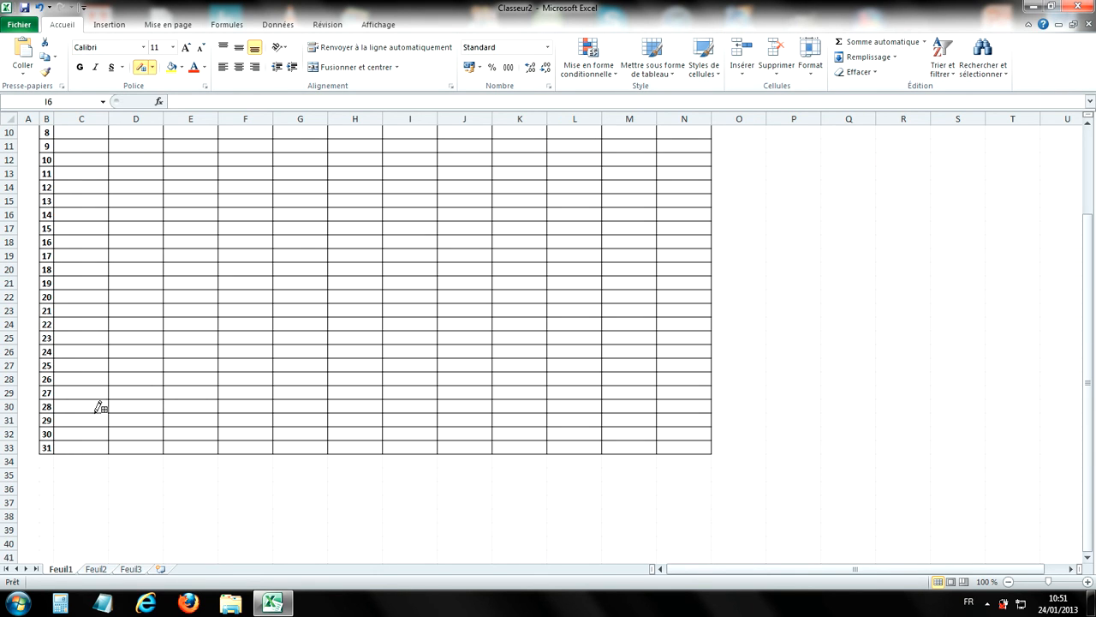
scroll(326, 252, "up", 3)
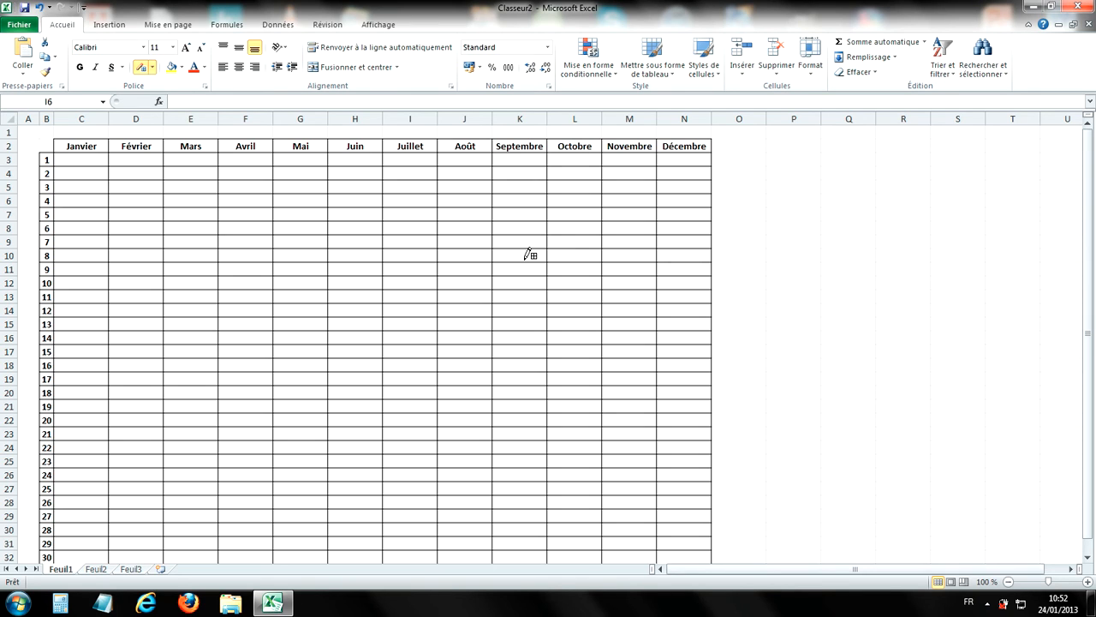
- Undo the grid borders drawn on the day numbers and on the whole calendar
key("ctrl+z")
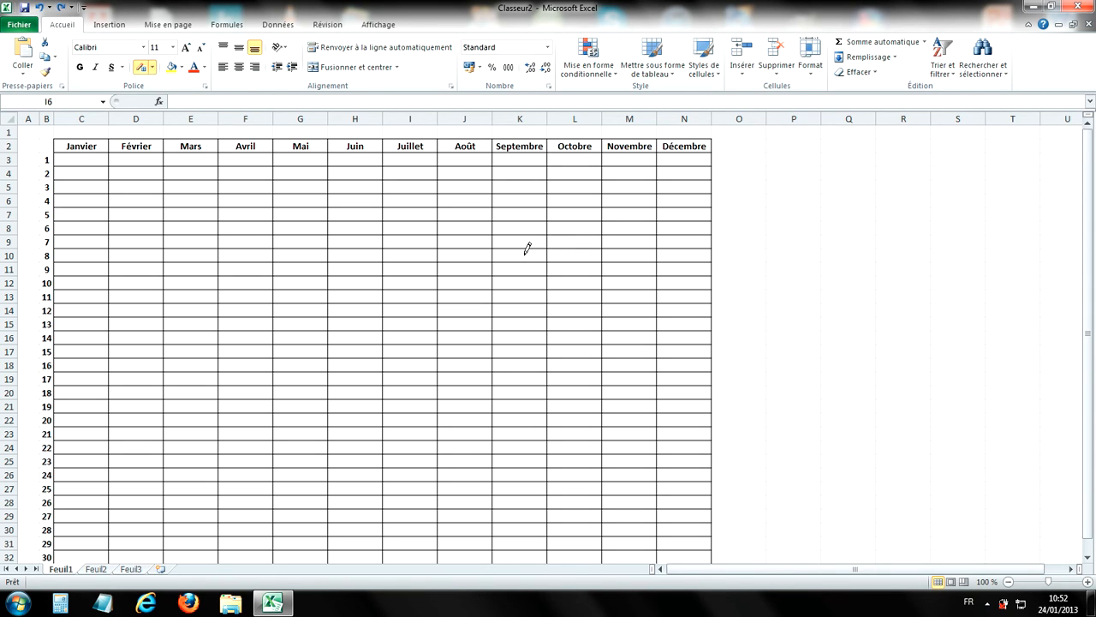
key("ctrl+z")
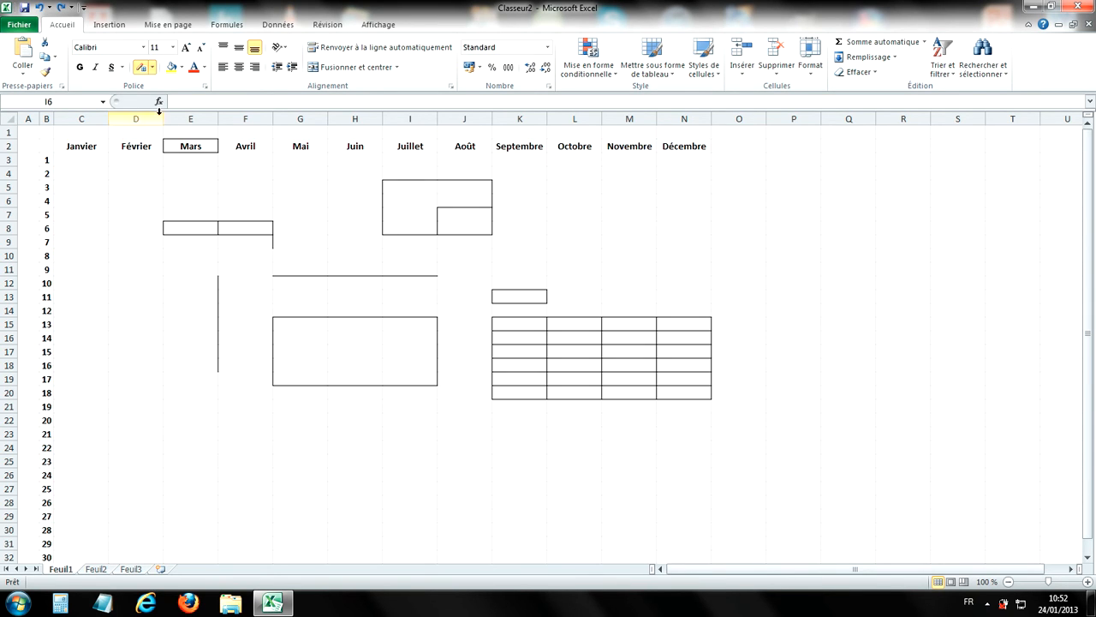
- Set the border line style to medium dashed and draw grid borders on F22:H26 and cell L5
left_click(153, 68)
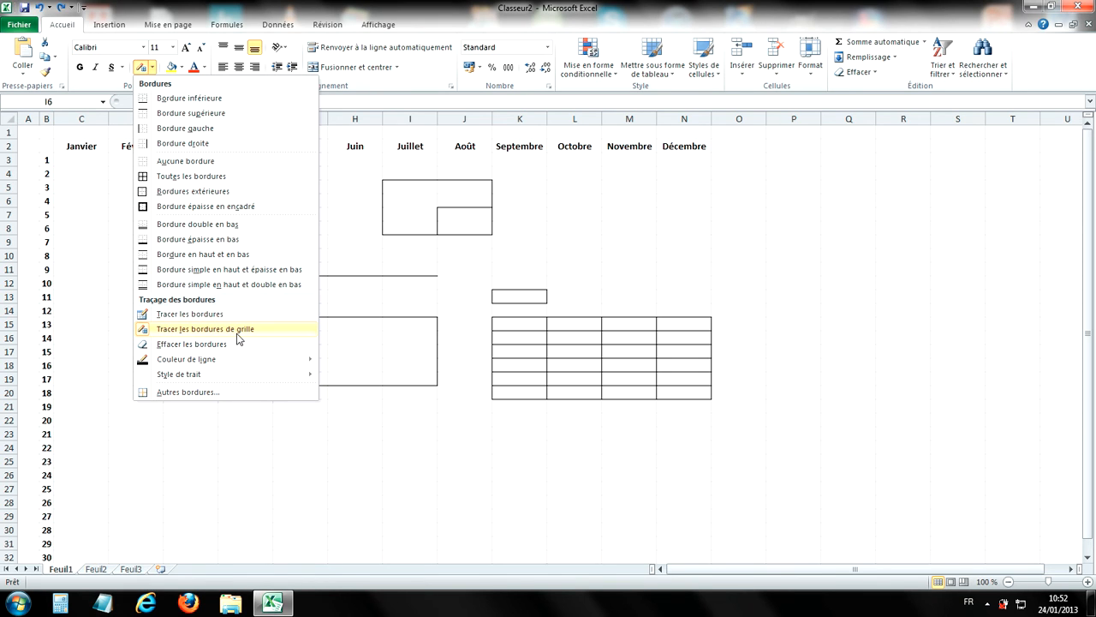
mouse_move(156, 377)
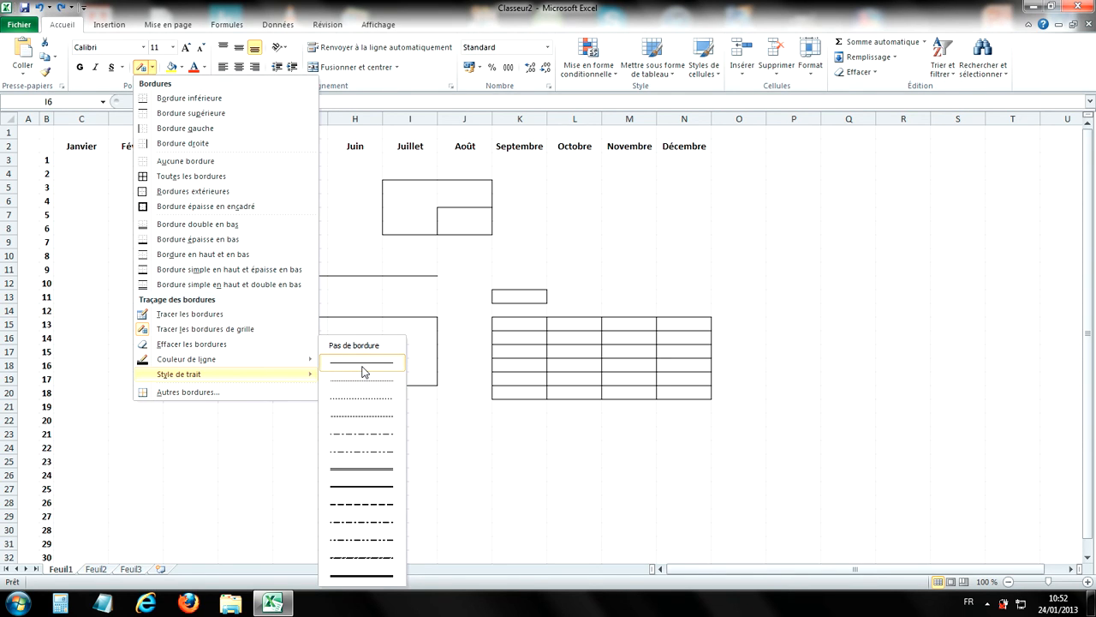
left_click(362, 509)
left_click_drag(255, 417, 356, 471)
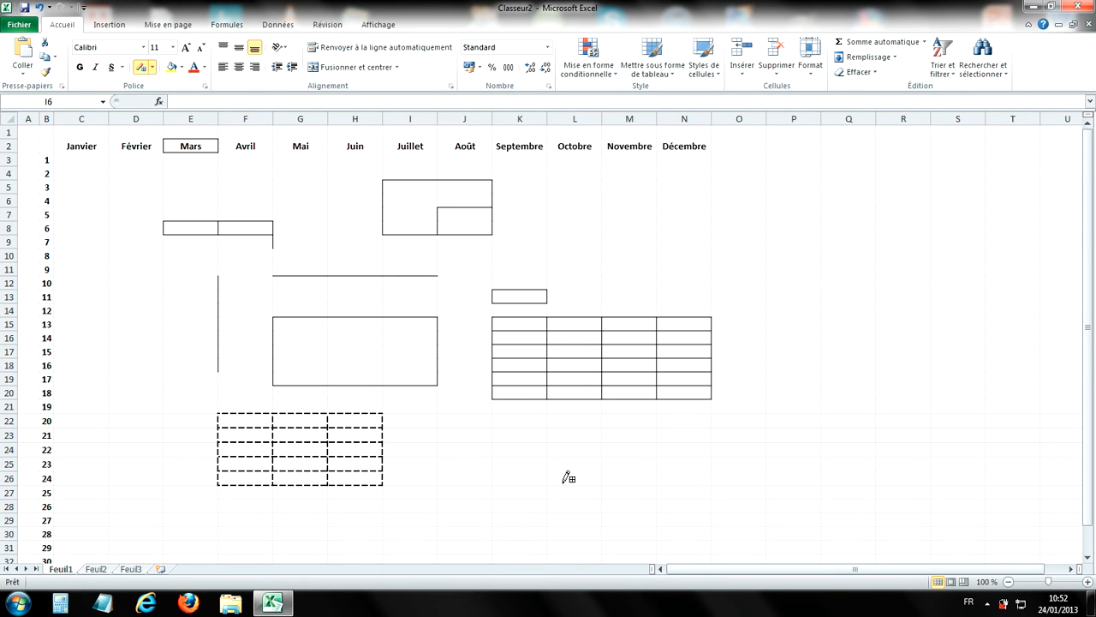
mouse_move(550, 187)
left_mouse_down()
mouse_move(602, 185)
mouse_move(552, 185)
left_mouse_up()
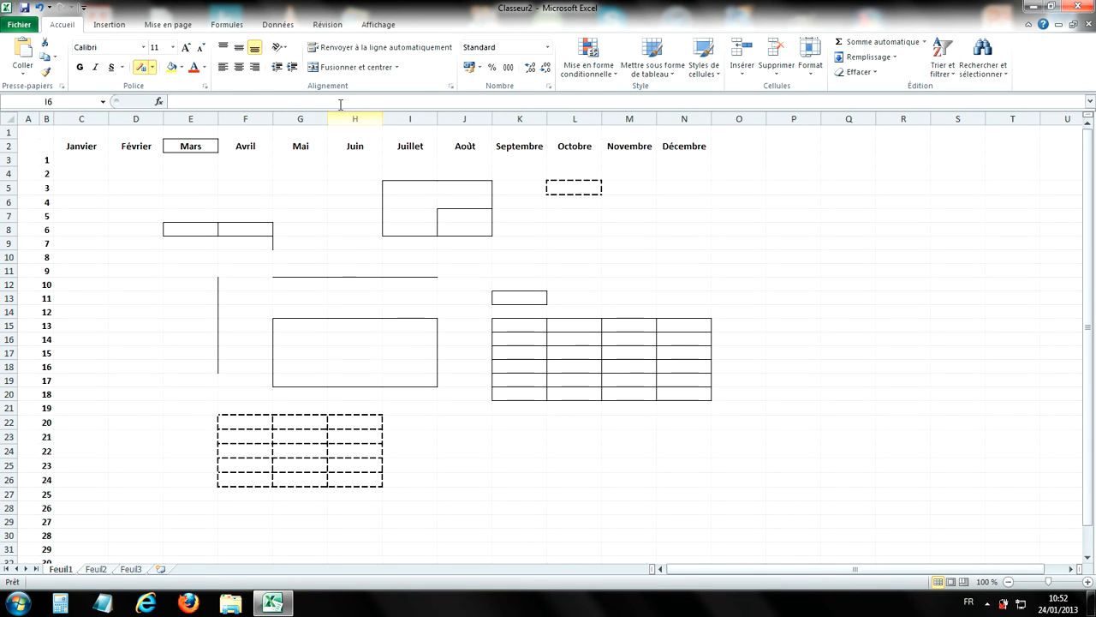
- Set the border line colour to standard green and draw a dashed grid over J22:M26
left_click(153, 68)
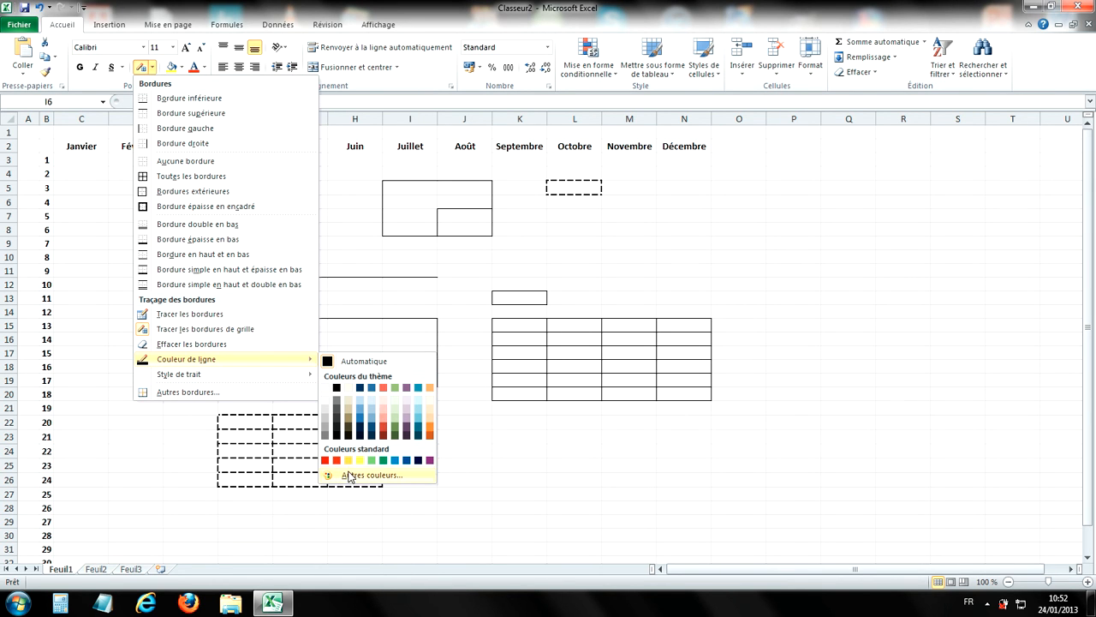
left_click(387, 465)
mouse_move(436, 460)
left_mouse_down()
mouse_move(485, 416)
mouse_move(505, 439)
mouse_move(608, 475)
left_mouse_up()
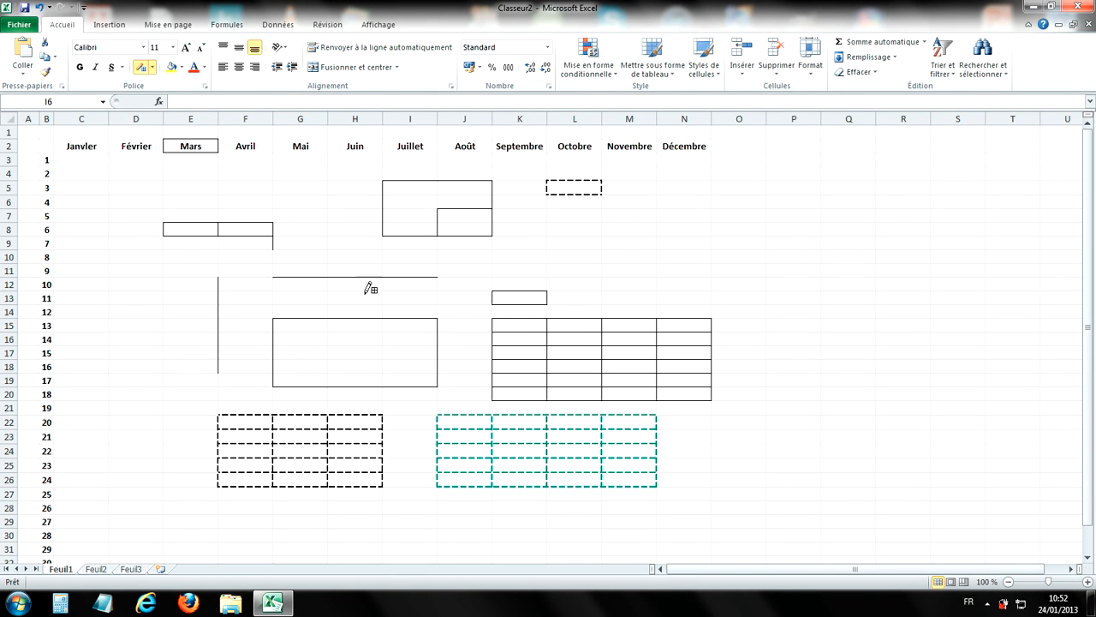
- Draw the green dashed grid over the whole calendar, C2:N33, and the day numbers in B3:B33
mouse_move(84, 142)
left_mouse_down()
mouse_move(577, 420)
mouse_move(641, 505)
mouse_move(665, 506)
mouse_move(685, 565)
mouse_move(685, 448)
left_mouse_up()
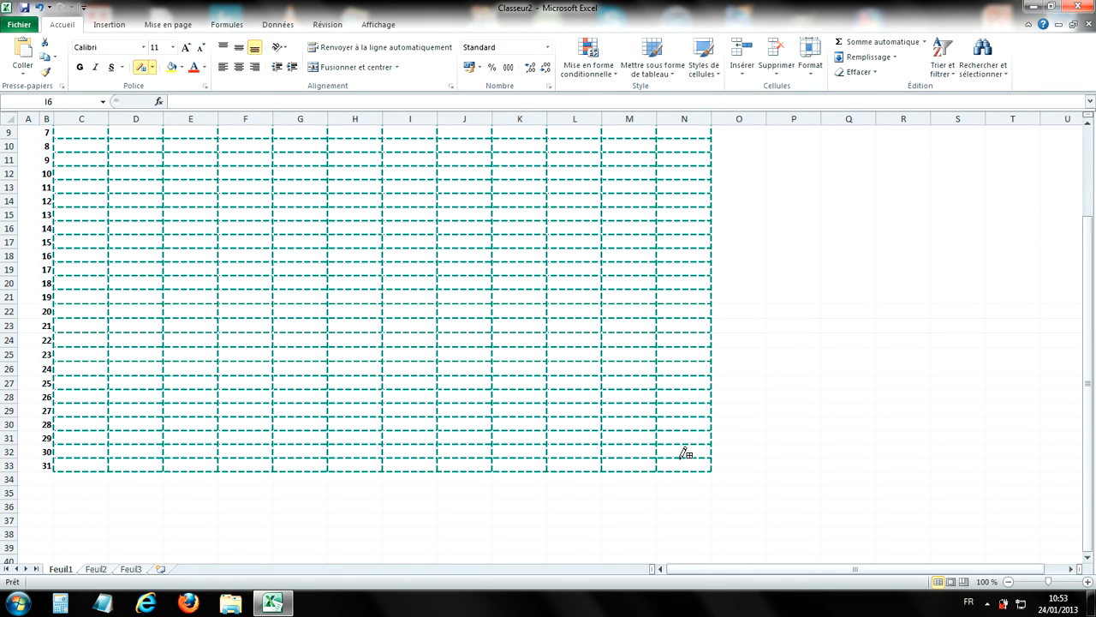
scroll(483, 406, "up", 1)
left_click_drag(84, 478, 43, 162)
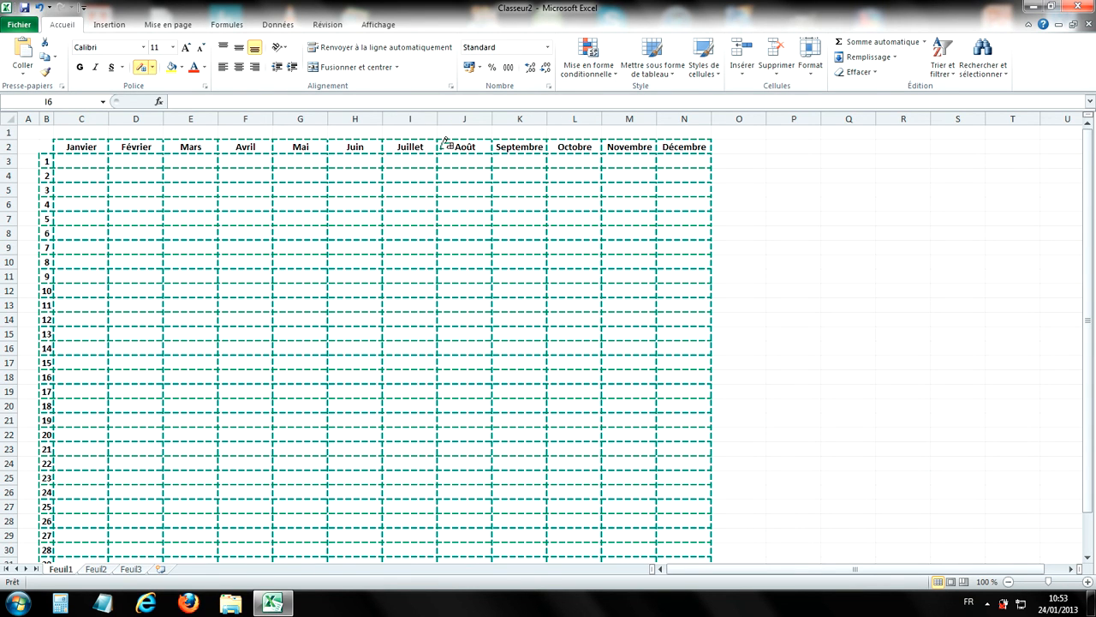
- Switch to drawing outline borders and draw a green dashed outline around P4:Q8
left_click(151, 69)
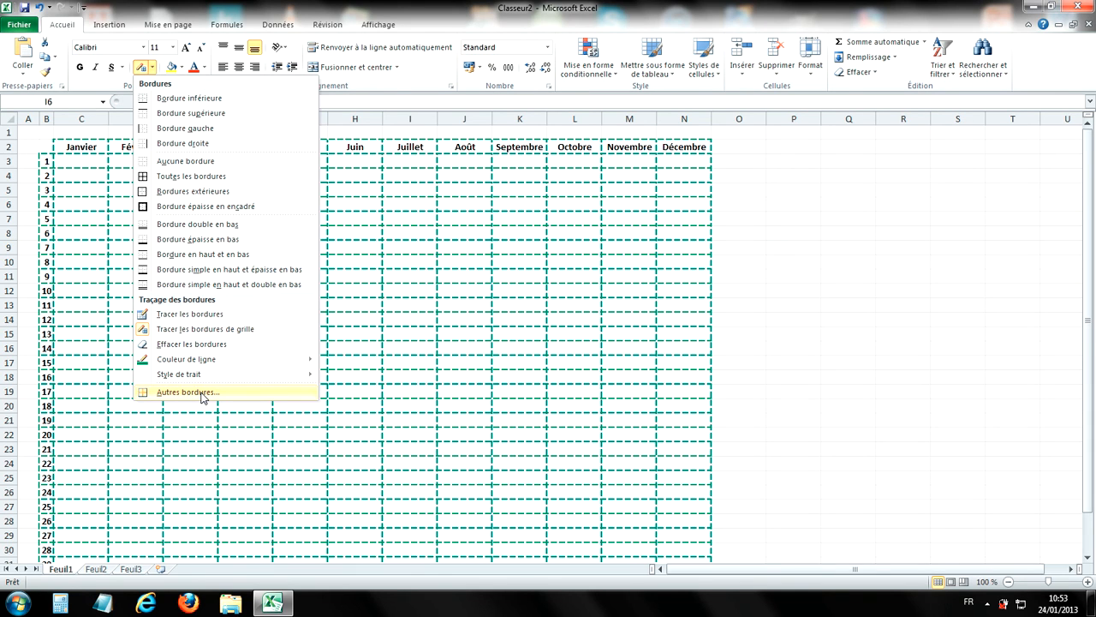
left_click(202, 315)
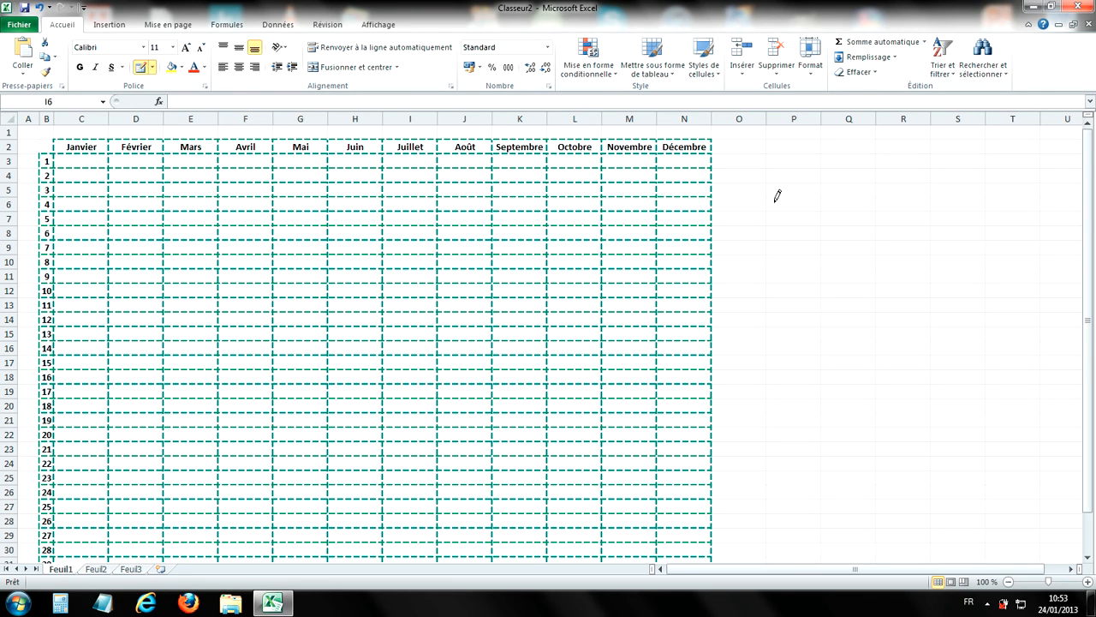
left_click_drag(770, 171, 862, 233)
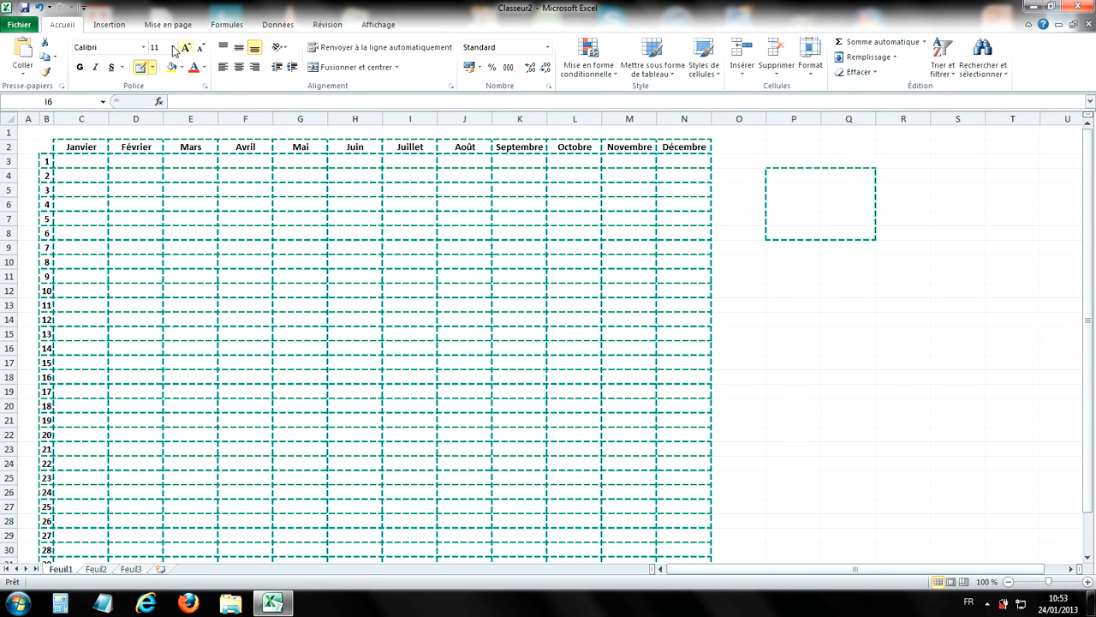
- Switch back to drawing grid borders and draw a green dashed grid over P10:Q14
left_click(155, 68)
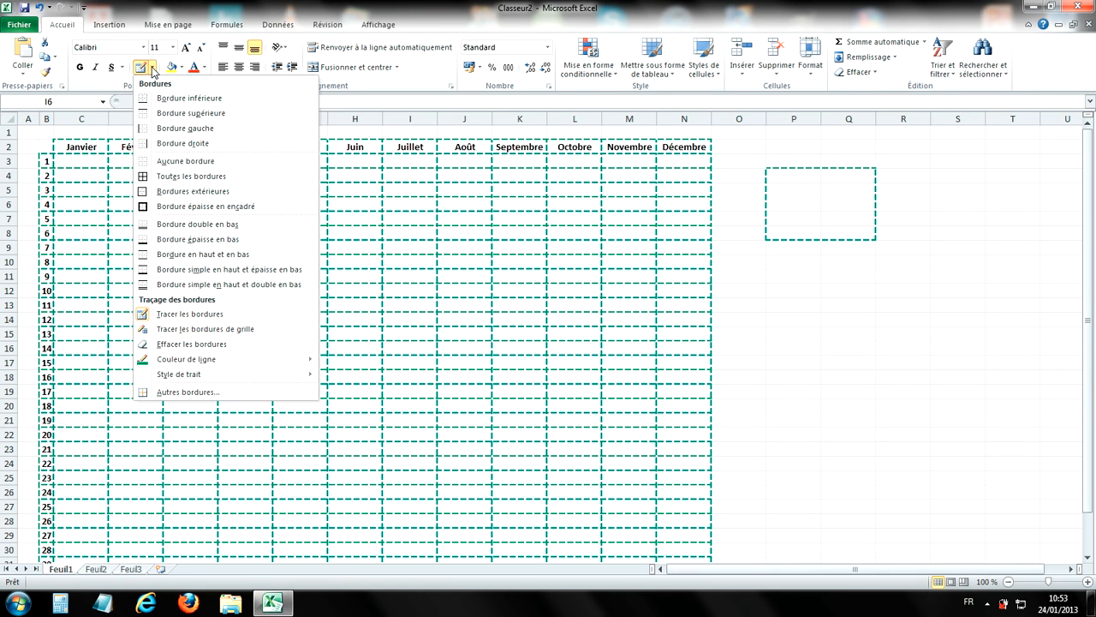
left_click(177, 330)
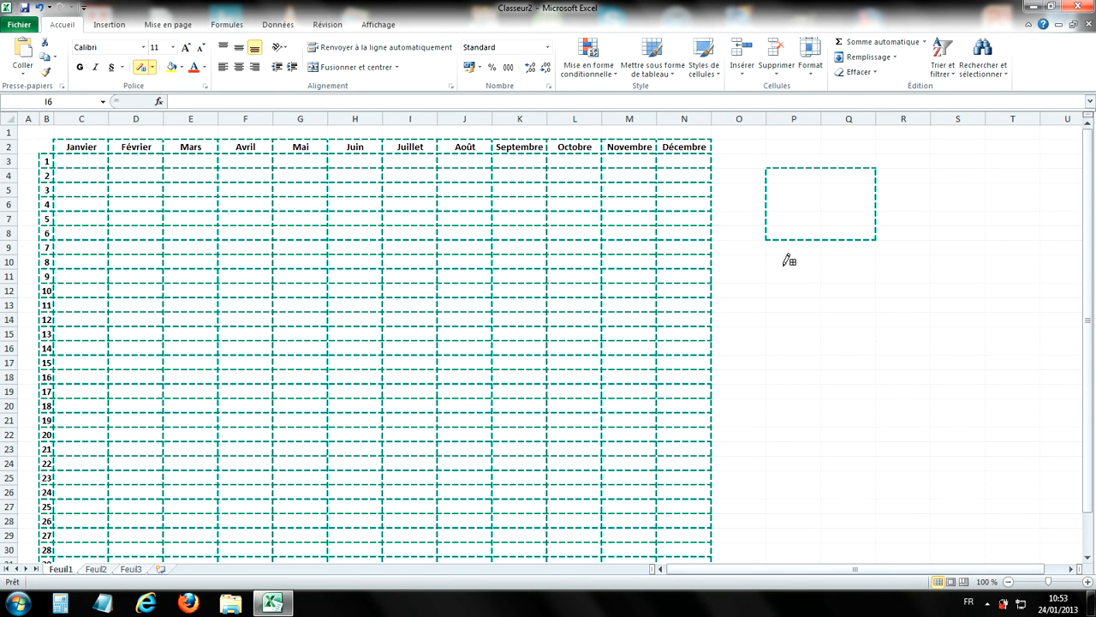
left_click_drag(785, 258, 876, 313)
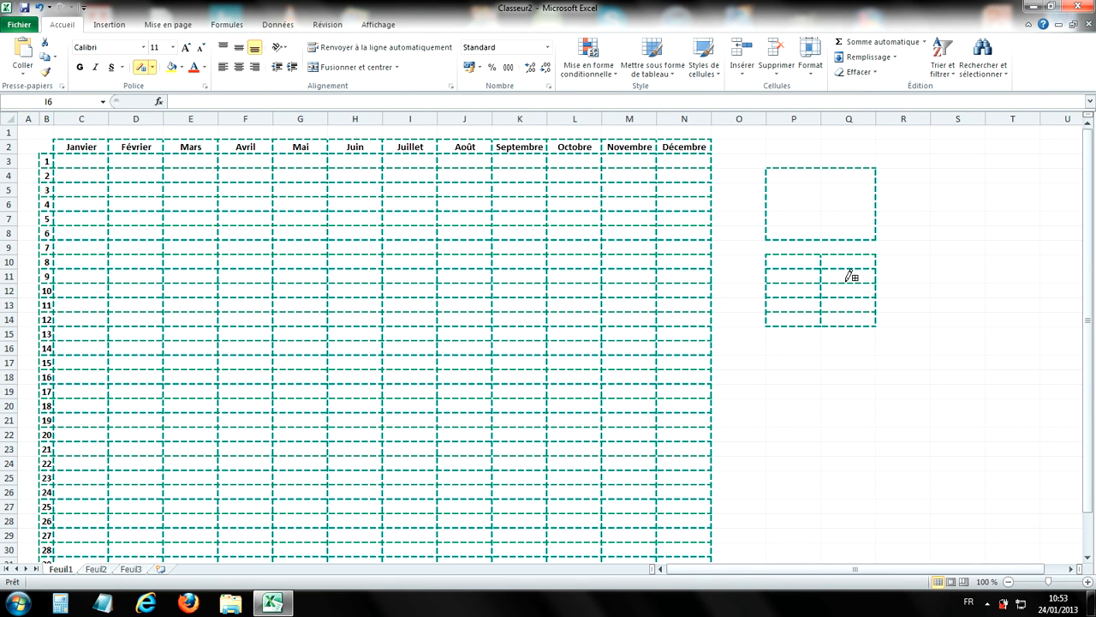
- Stop drawing grid borders and select a blank cell below the P10:Q14 grid
left_click(152, 68)
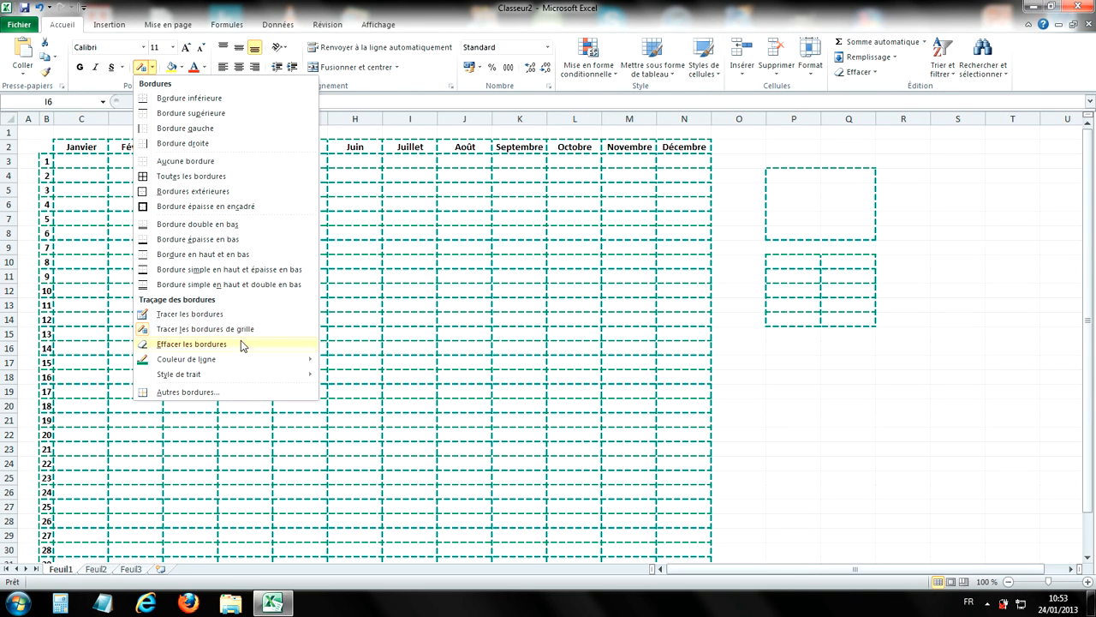
left_click(281, 13)
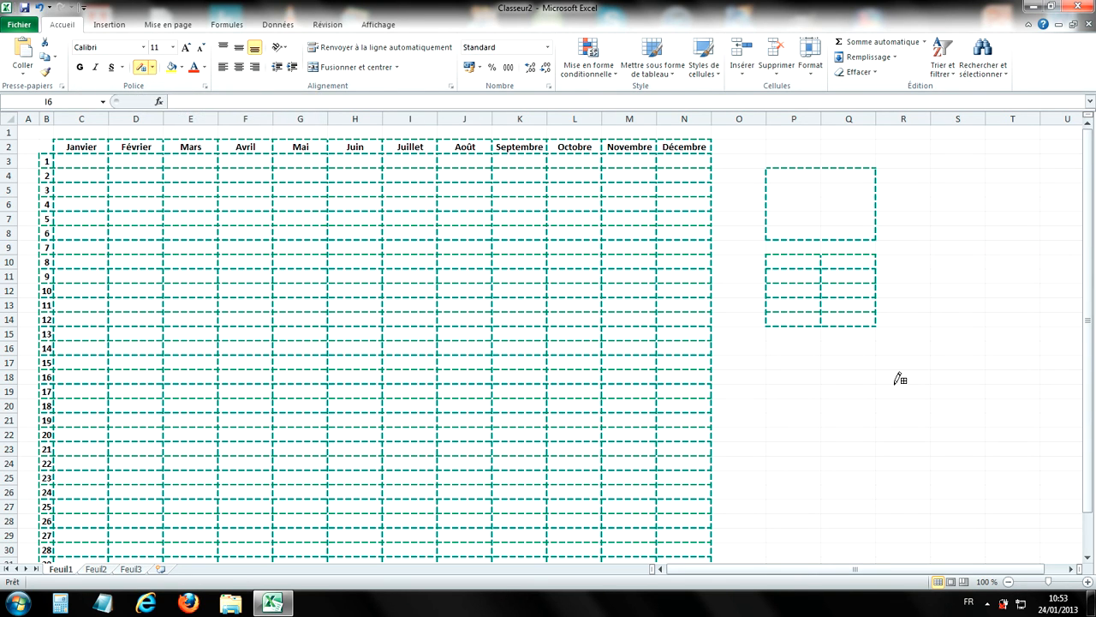
key("Escape")
left_click(844, 335)
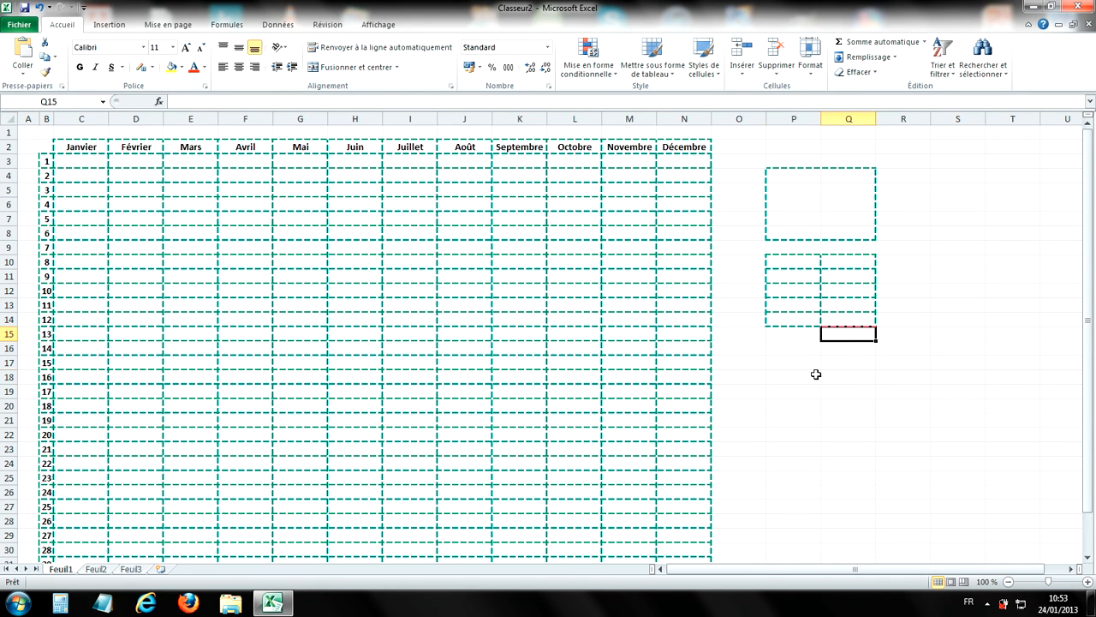
left_click(816, 374)
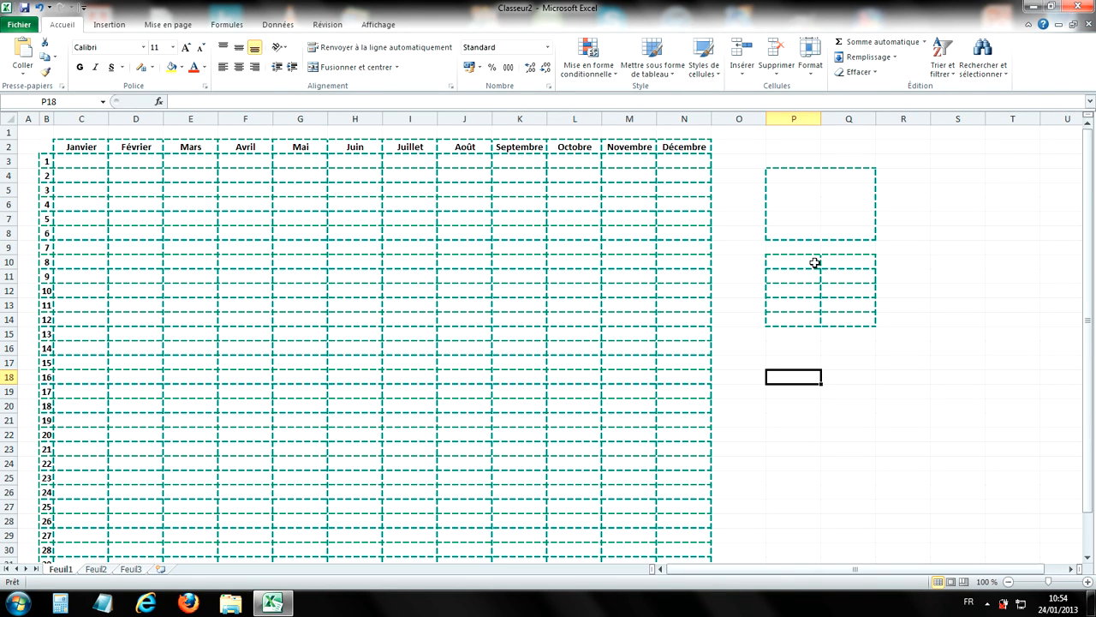
- Remove all borders from P10:Q14 using the None preset in the cell format border settings
left_click_drag(801, 261, 848, 321)
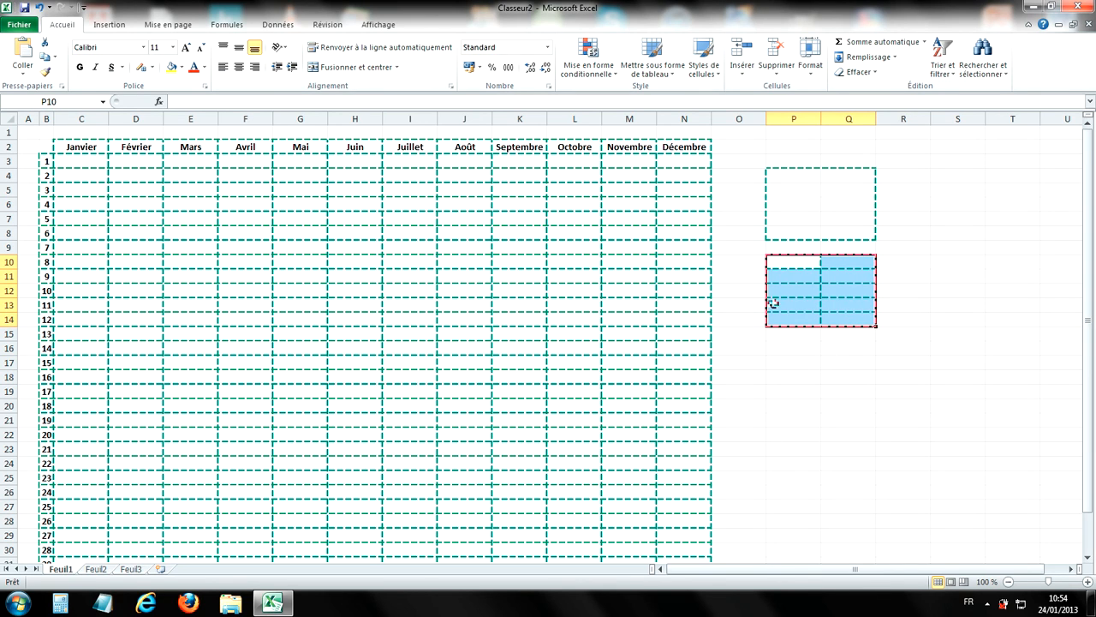
left_click(153, 69)
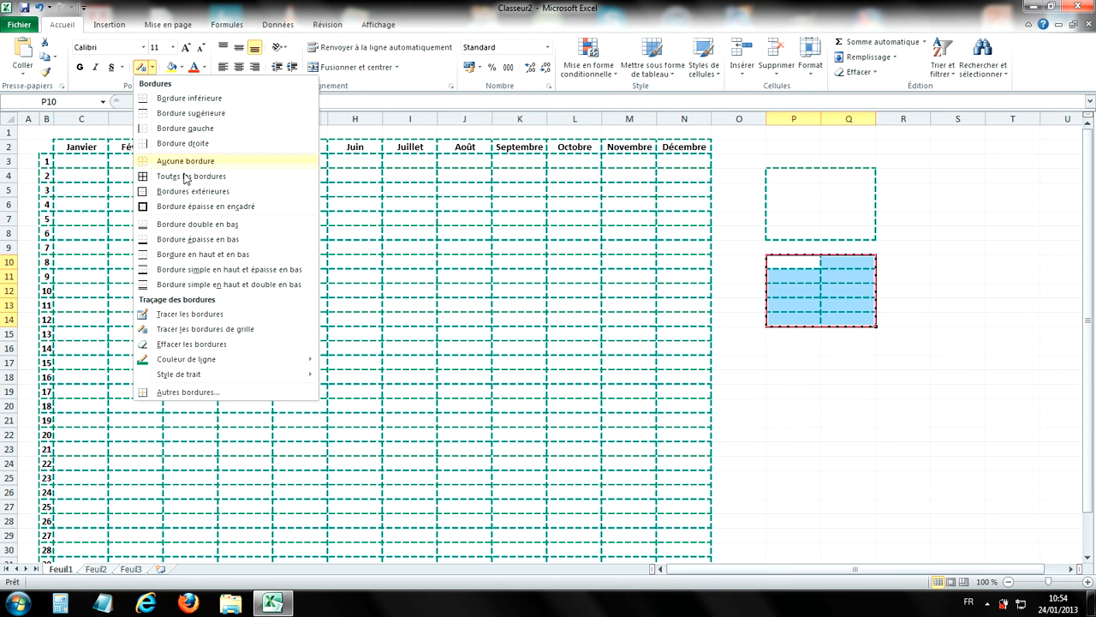
left_click(196, 393)
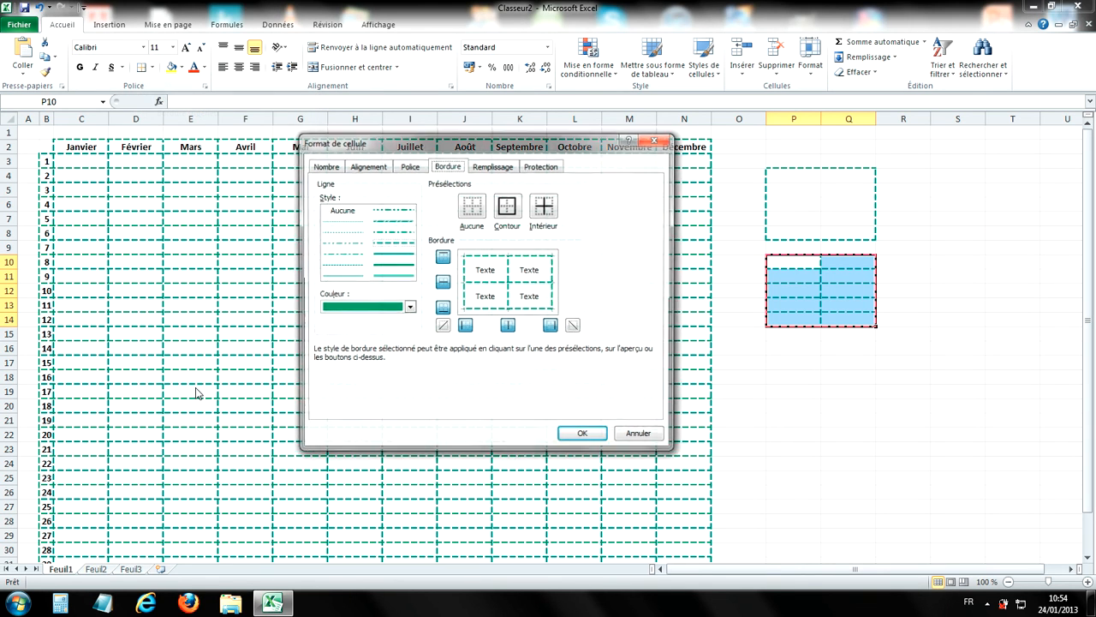
left_click(490, 256)
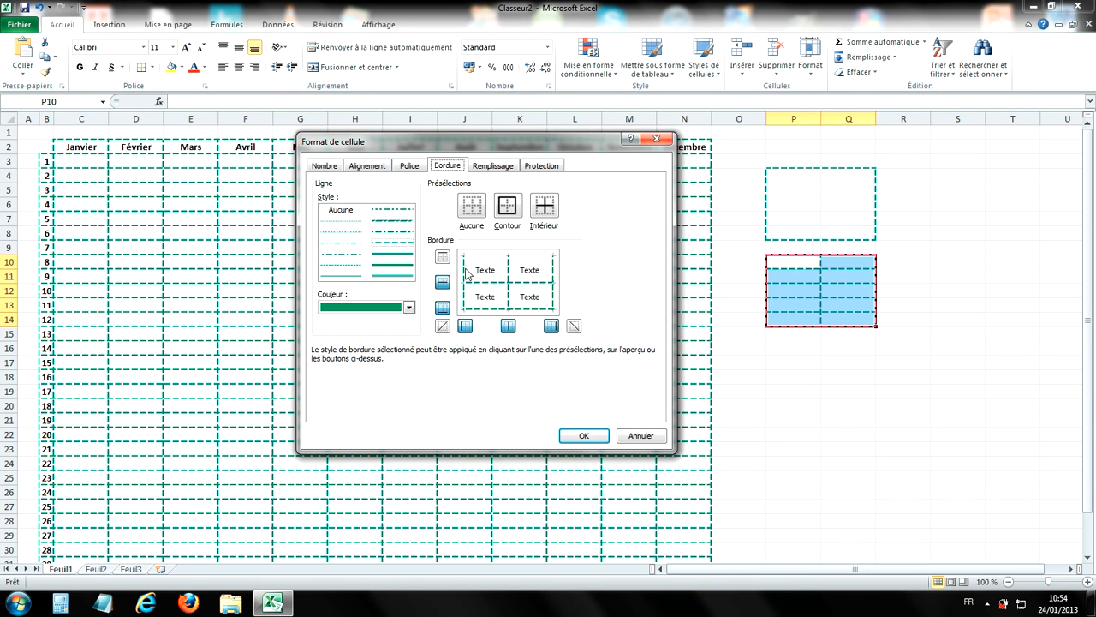
left_click(465, 274)
left_click(474, 209)
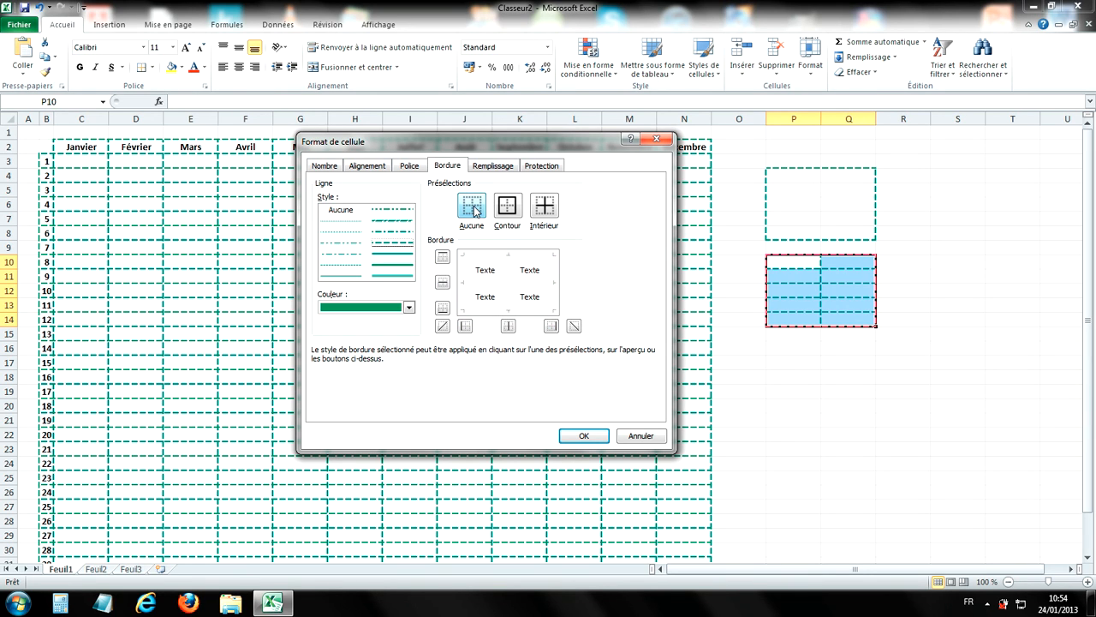
left_click(586, 437)
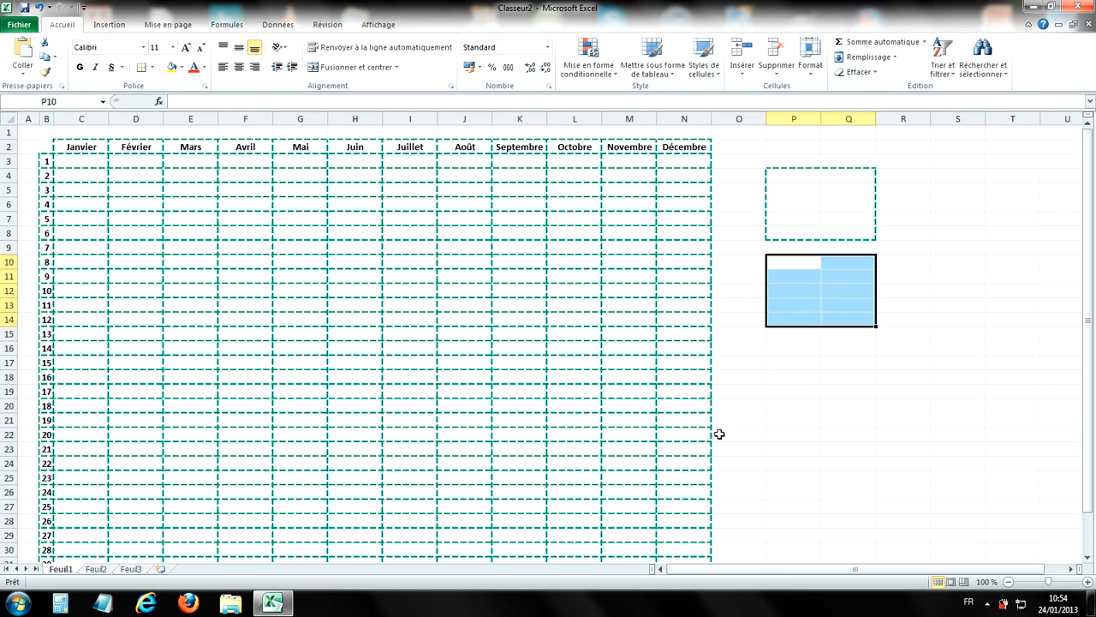
- Undo the border removal on P10:Q14 and select a blank cell below it
left_click(796, 428)
key("ctrl+z")
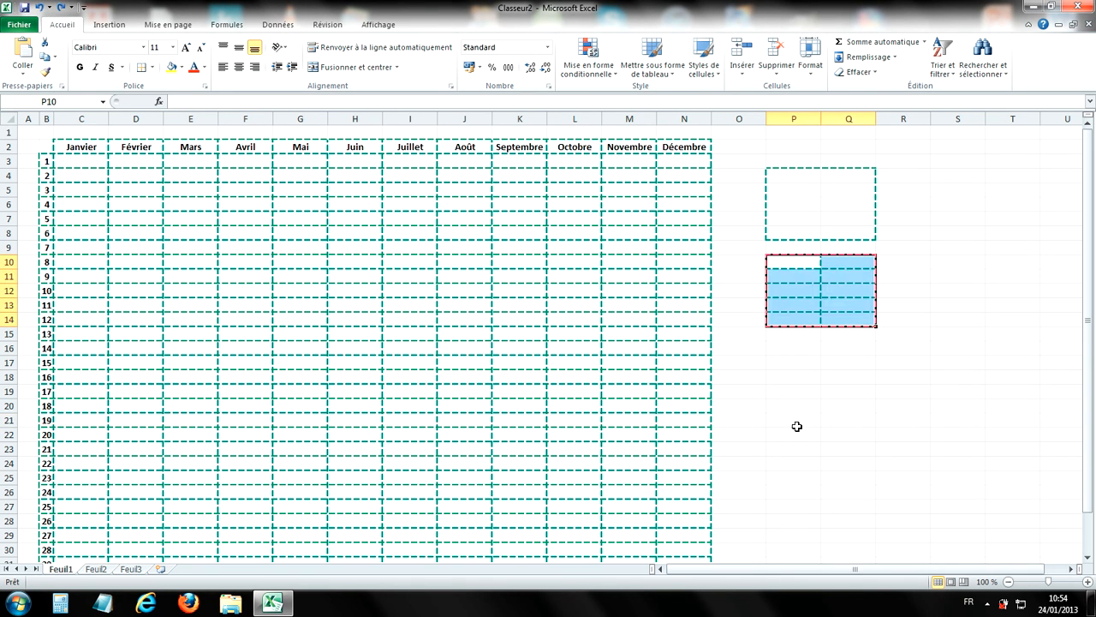
left_click(798, 405)
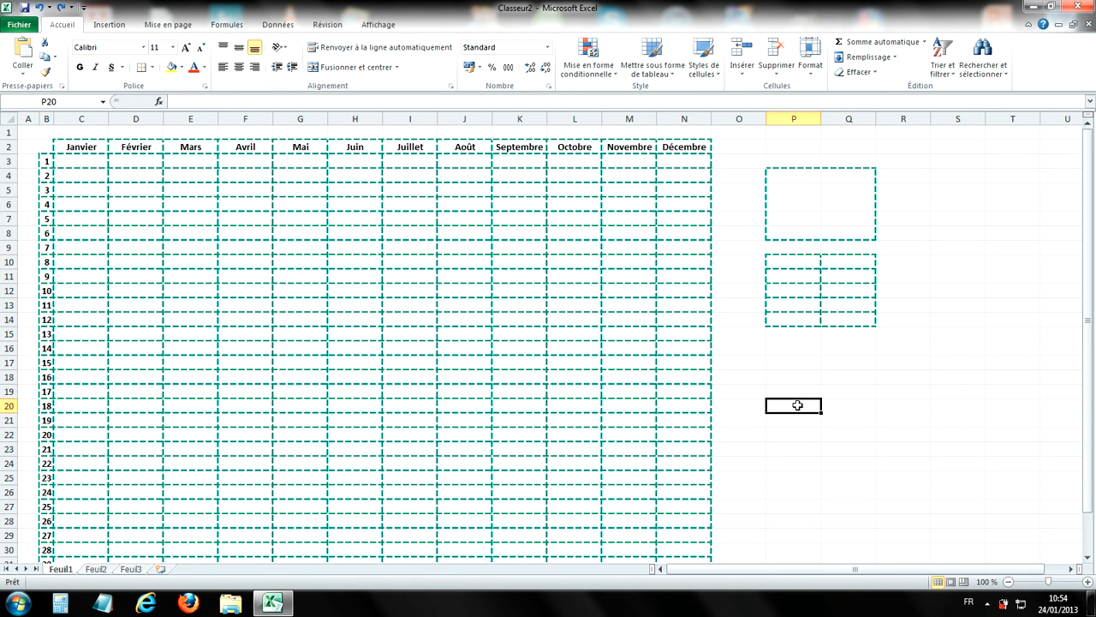
- Erase the whole green dashed grid over P10:Q14 with the border eraser
left_click(152, 67)
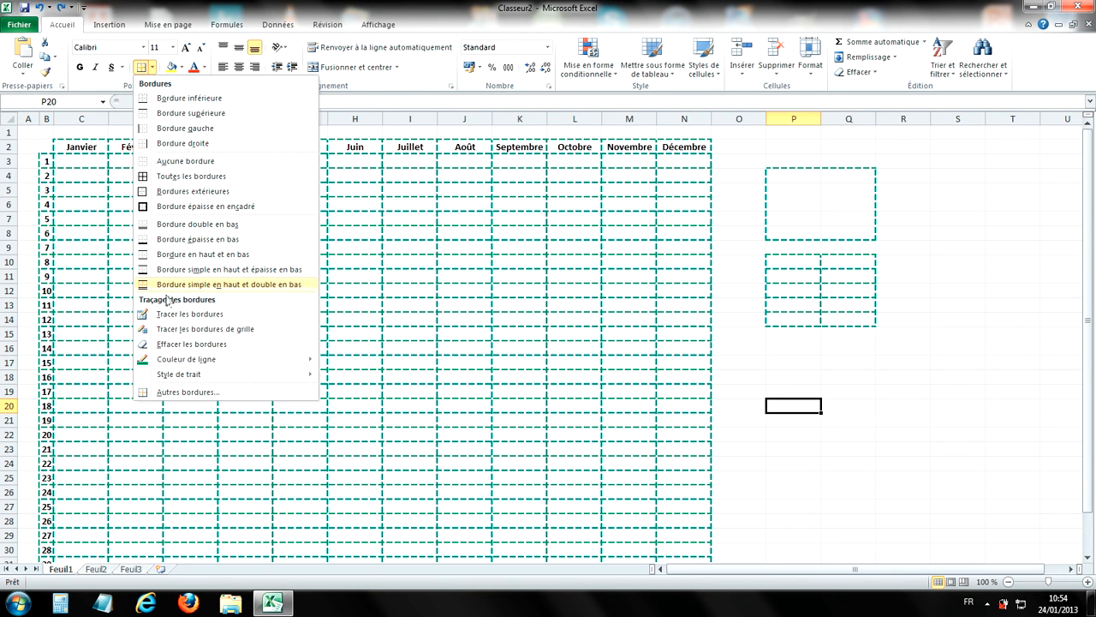
left_click(181, 344)
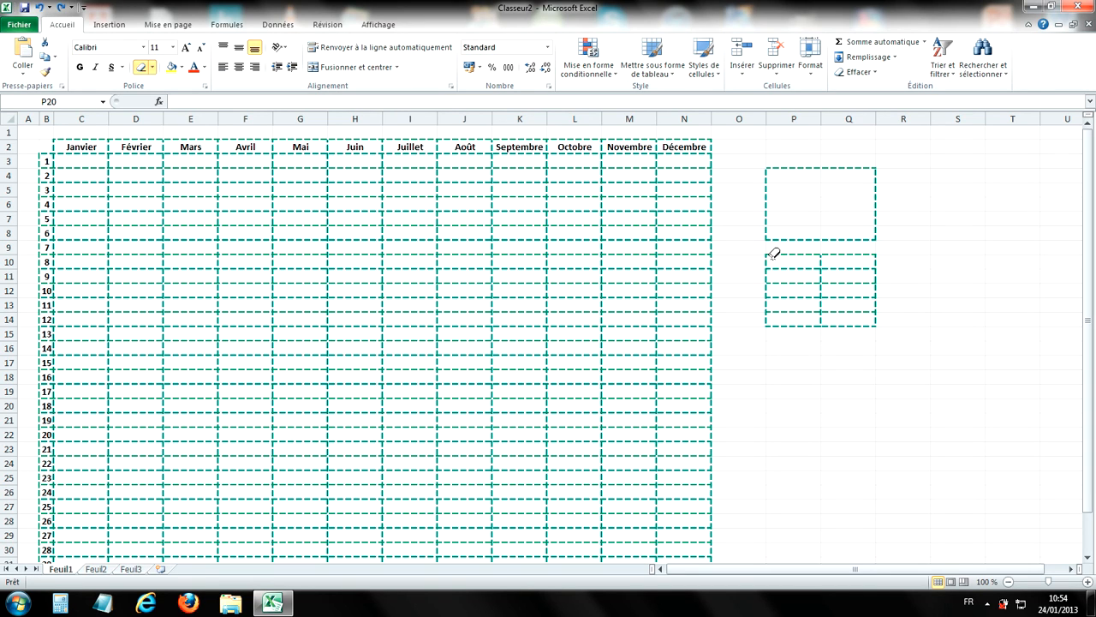
left_click_drag(788, 254, 854, 311)
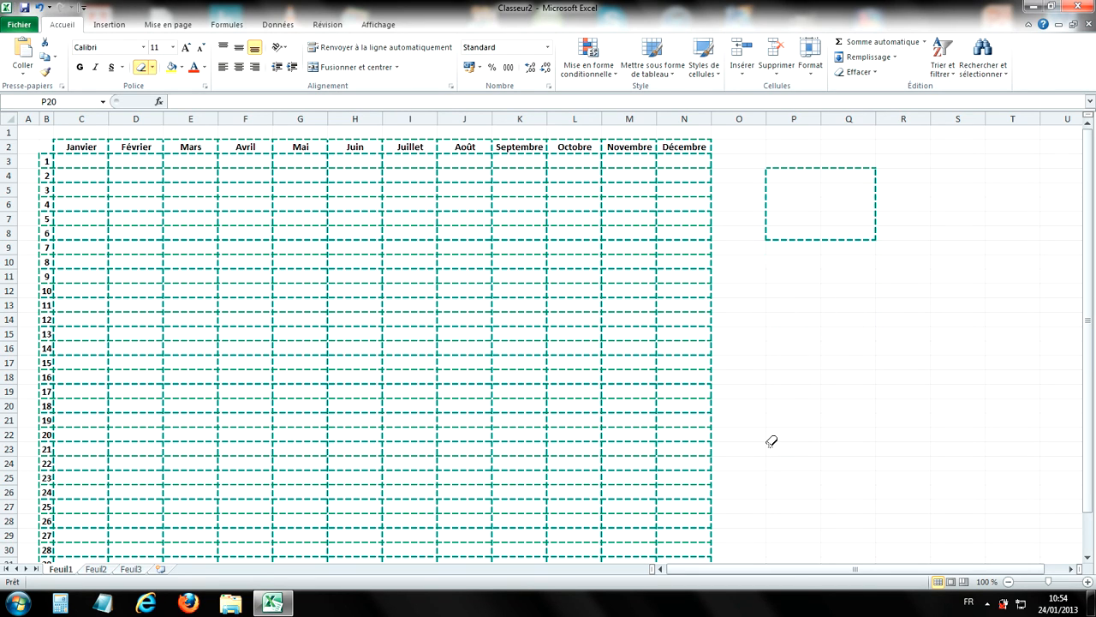
- Erase the green dashed outline around P4:Q8, first piece by piece and finally across the whole range
left_click(860, 233)
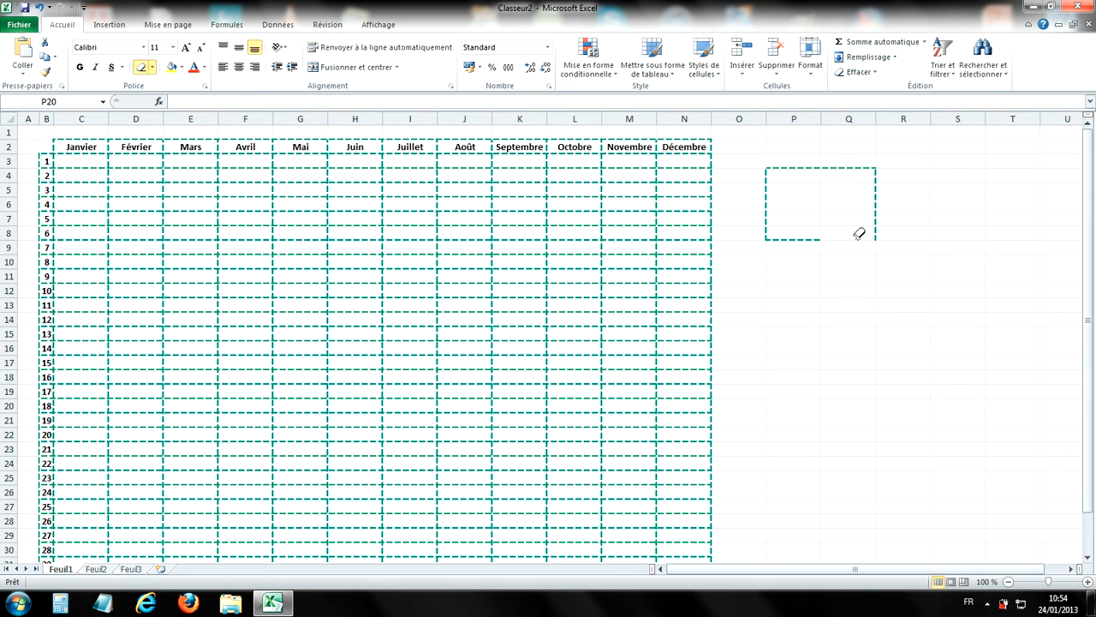
left_click(810, 233)
left_click(767, 202)
left_click_drag(774, 164, 855, 229)
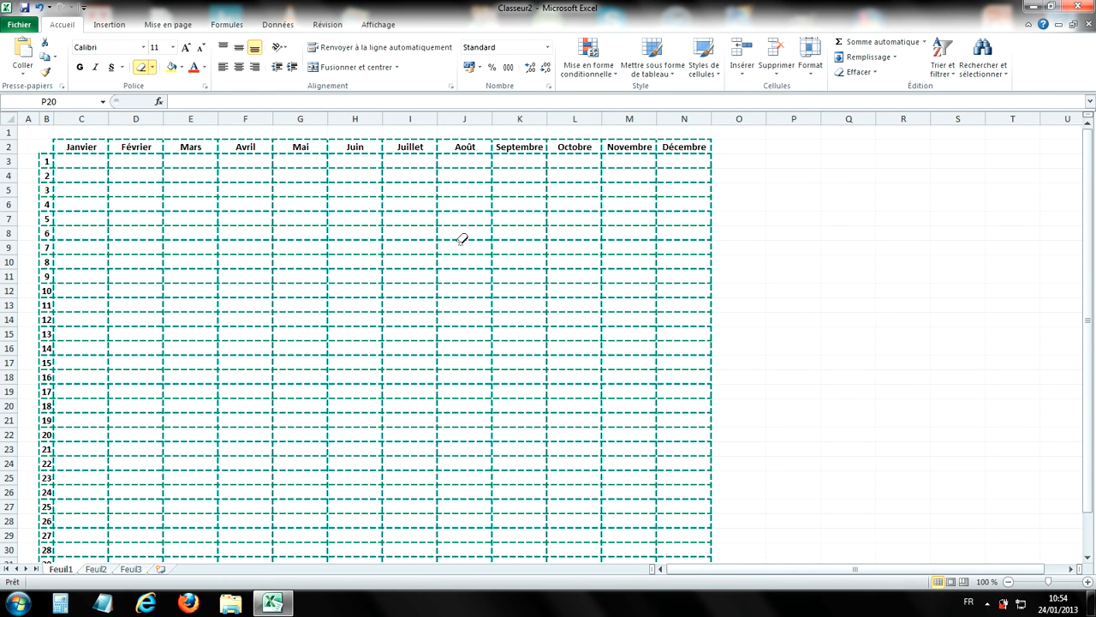
- Erase all borders of the calendar table, including the November and December columns, and leave the eraser mode
mouse_move(48, 142)
left_mouse_down()
mouse_move(514, 419)
mouse_move(630, 553)
left_mouse_up()
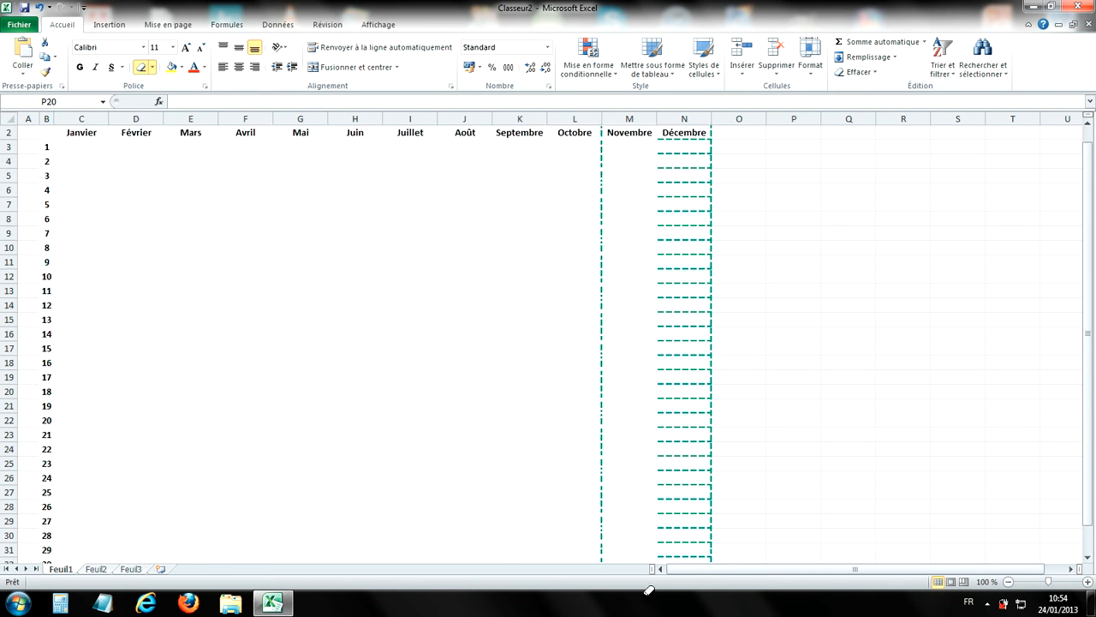
scroll(661, 386, "down", 16)
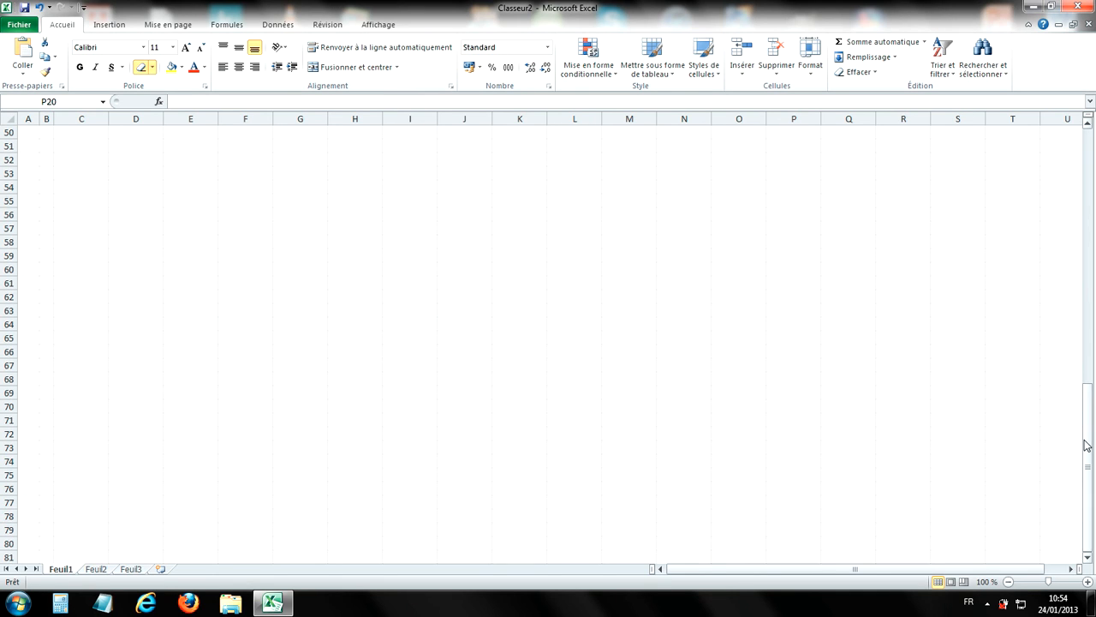
left_click_drag(1088, 446, 1088, 162)
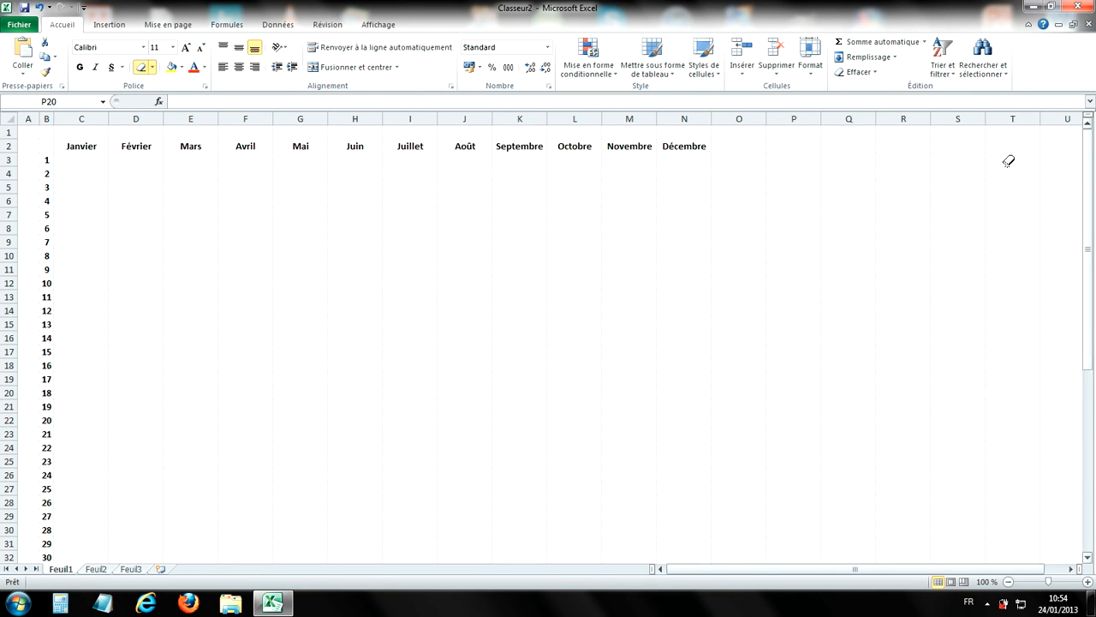
left_click(416, 196)
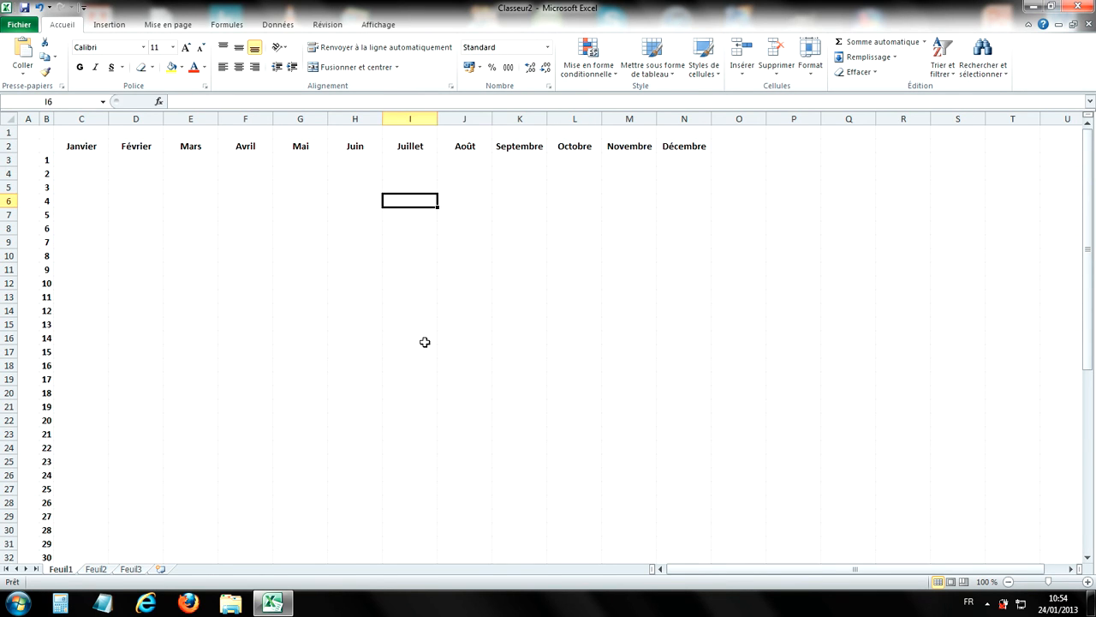
- Draw a green dashed grid over the whole calendar from corner cell B2 through the December column
left_click(156, 67)
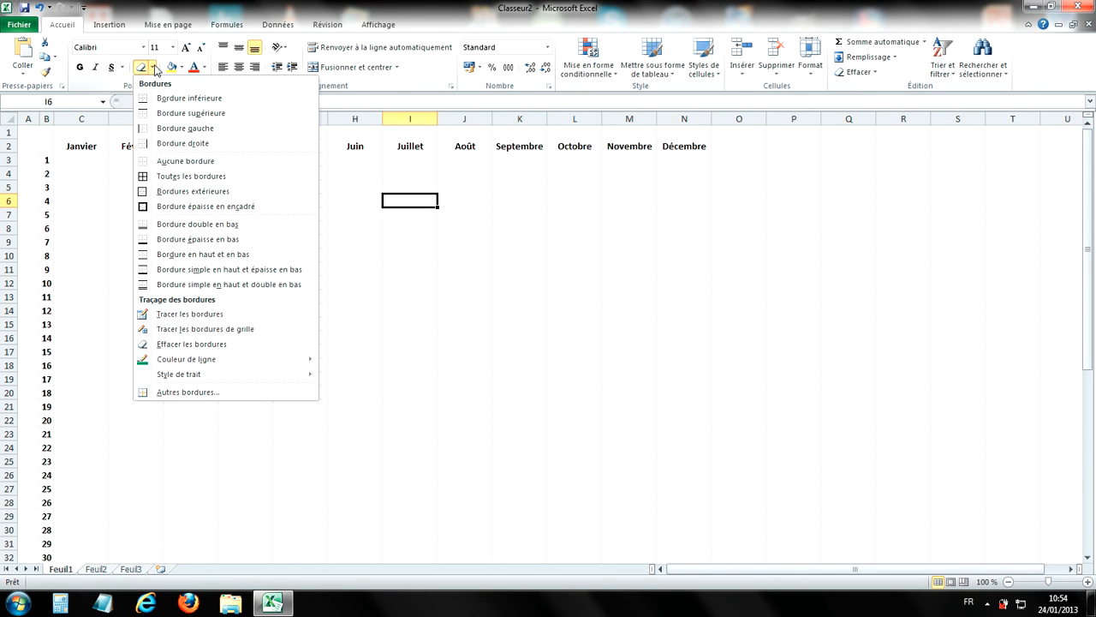
left_click(165, 329)
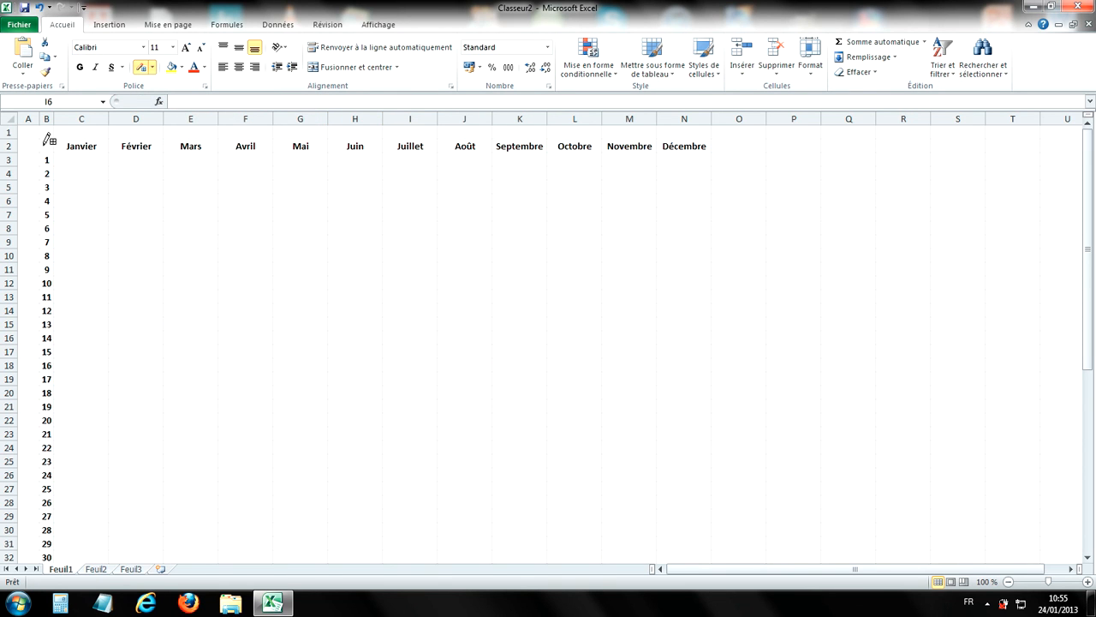
mouse_move(46, 144)
left_mouse_down()
mouse_move(362, 321)
mouse_move(648, 509)
mouse_move(685, 560)
mouse_move(683, 499)
mouse_move(685, 521)
left_mouse_up()
scroll(210, 224, "up", 1)
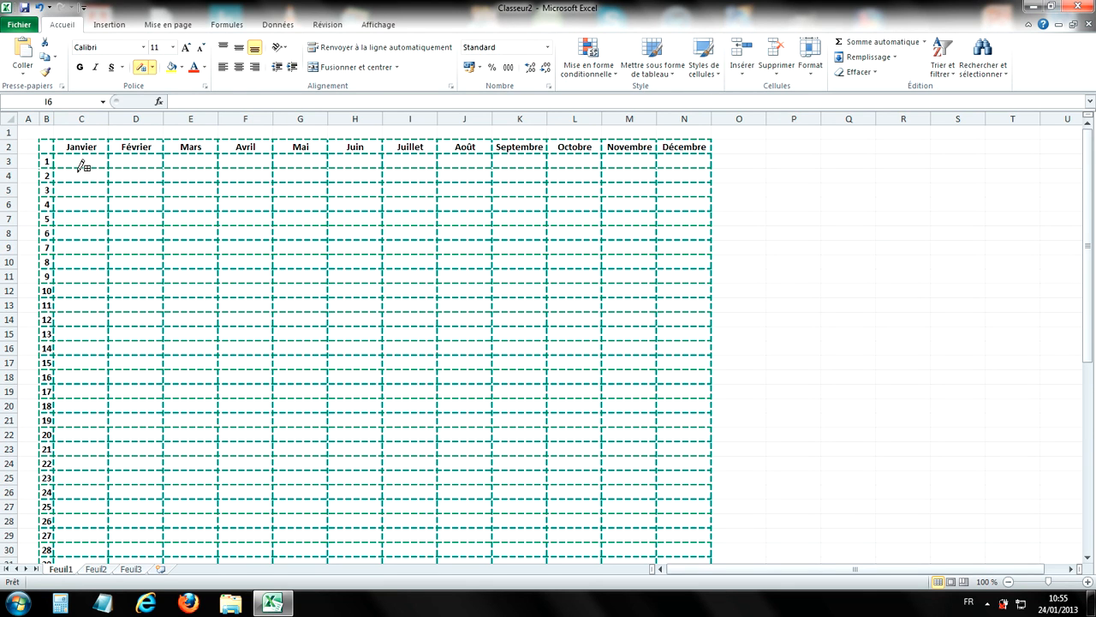
- Erase the outer borders of the blank corner cell B2 and leave the border eraser mode
left_click(152, 68)
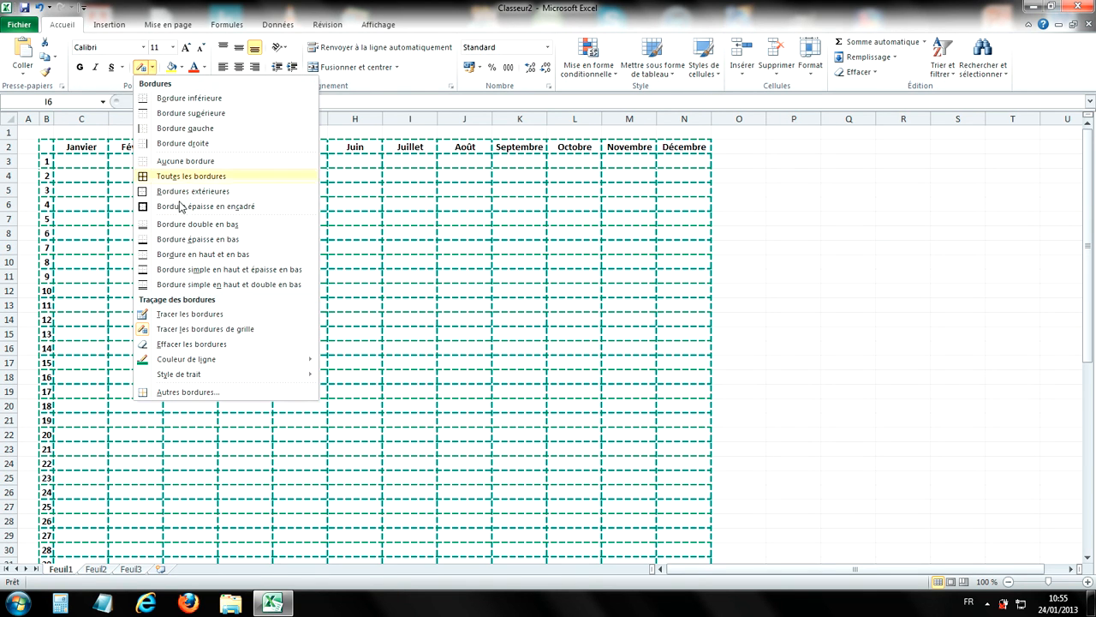
left_click(183, 343)
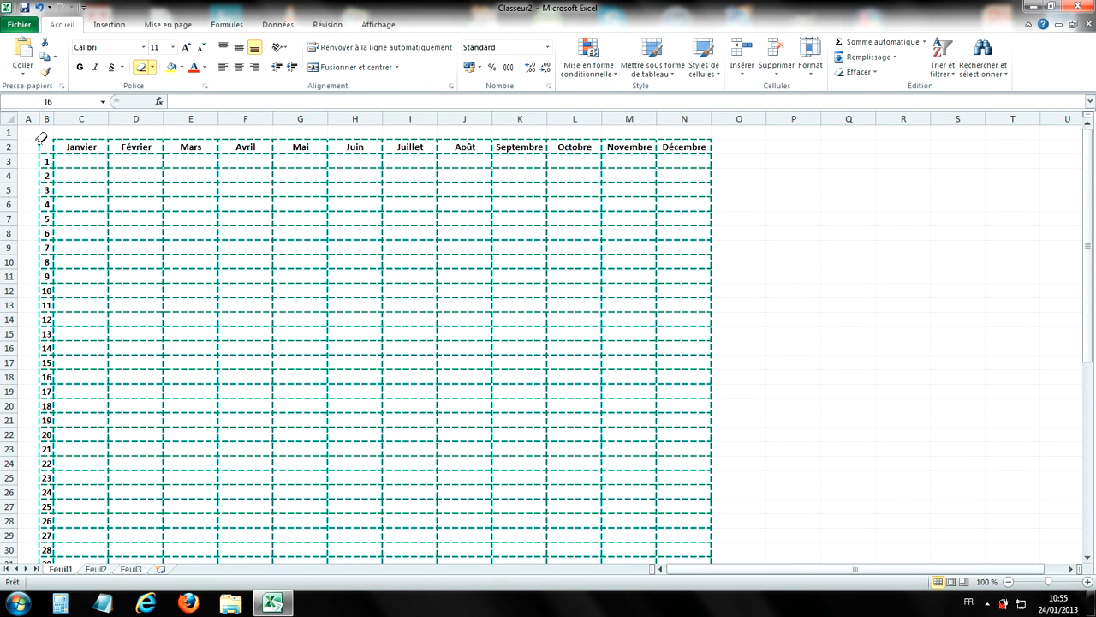
left_click(818, 231)
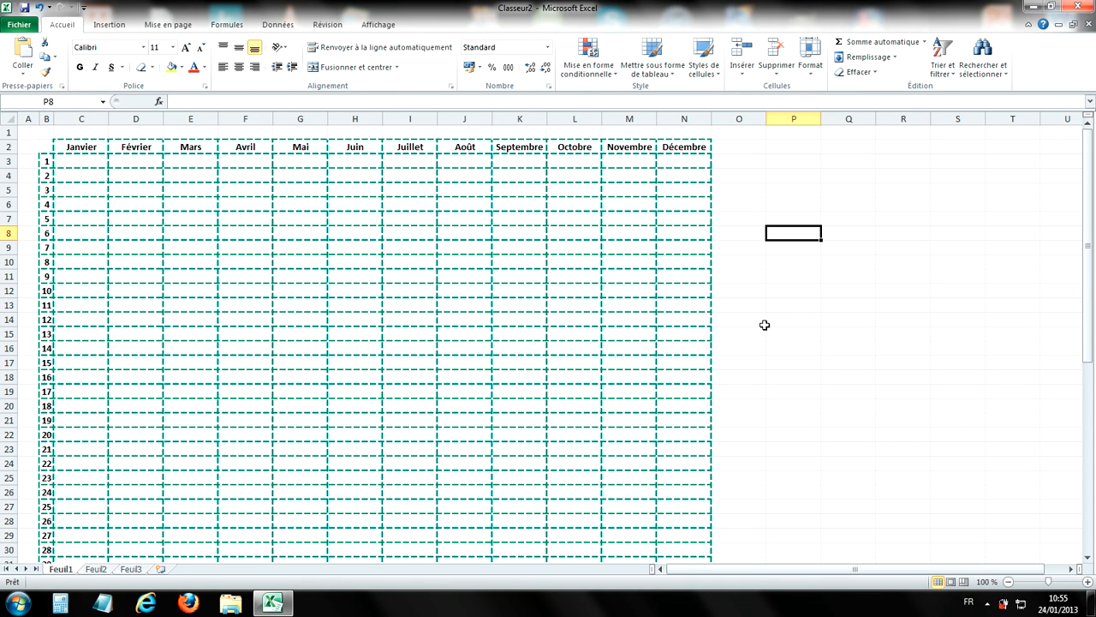